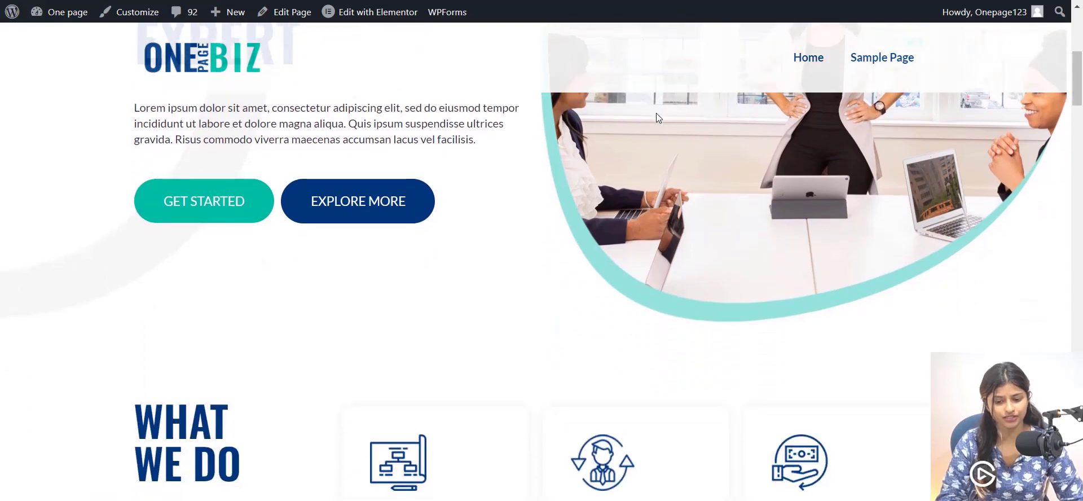
Look through the finished one-page business site from the hero area to the footer and back up through its sections.
scroll(656, 114, down, 8)
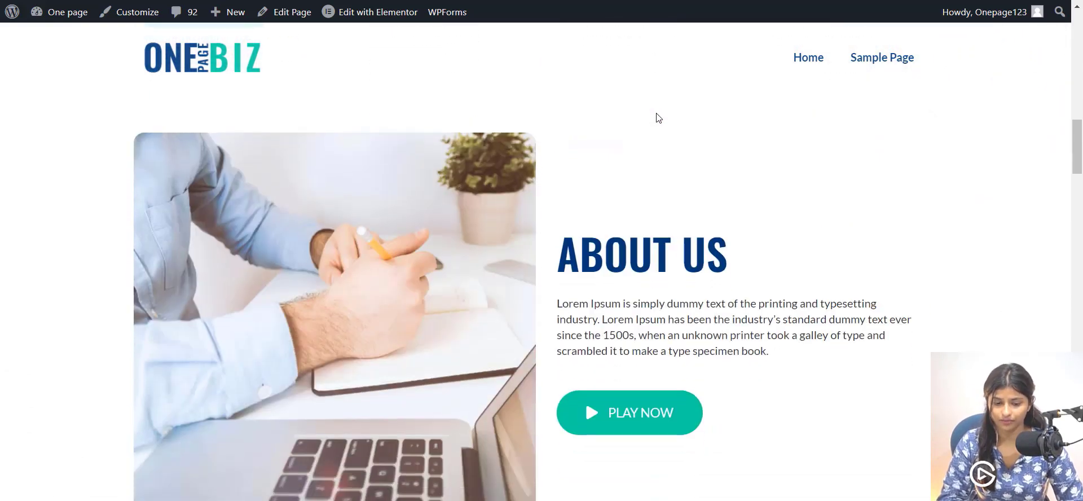
scroll(658, 117, down, 8)
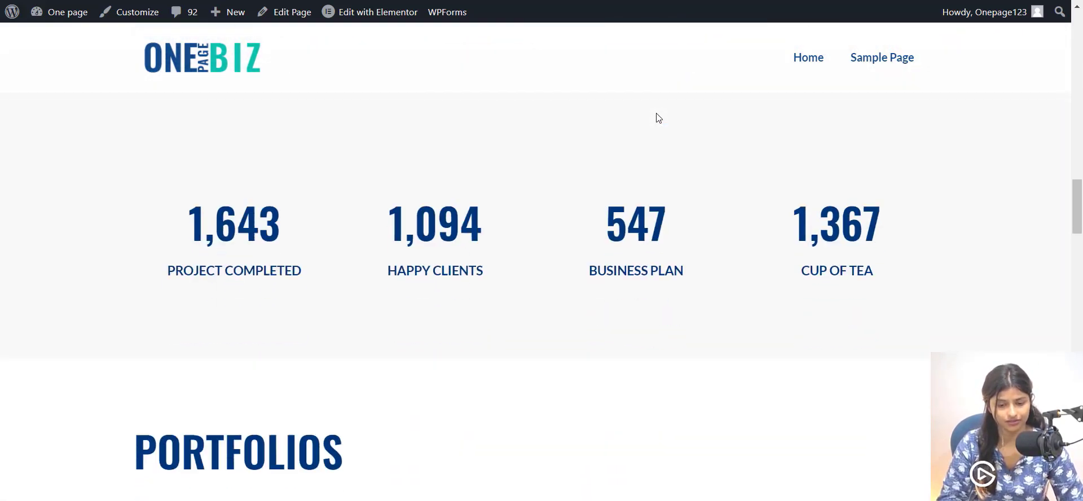
scroll(656, 116, down, 8)
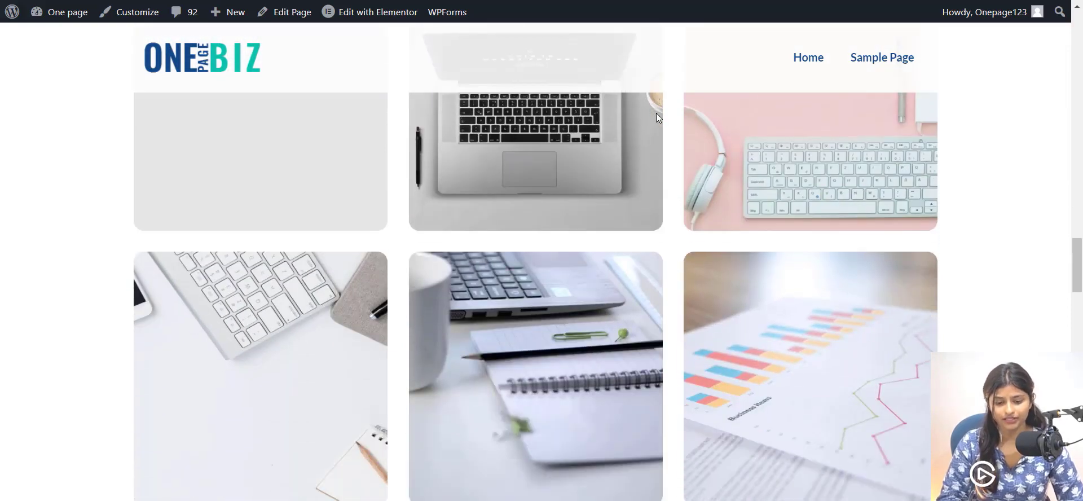
scroll(656, 117, down, 8)
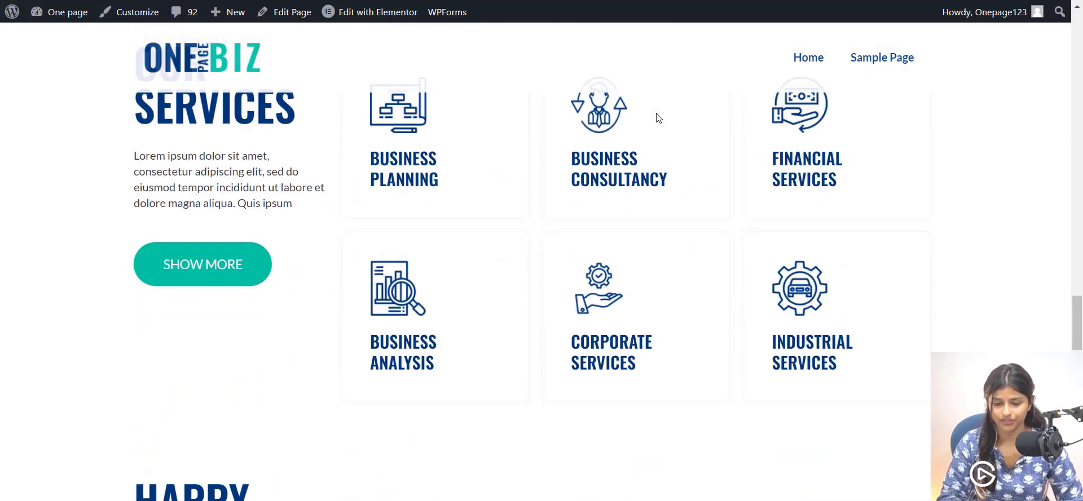
scroll(658, 118, down, 4)
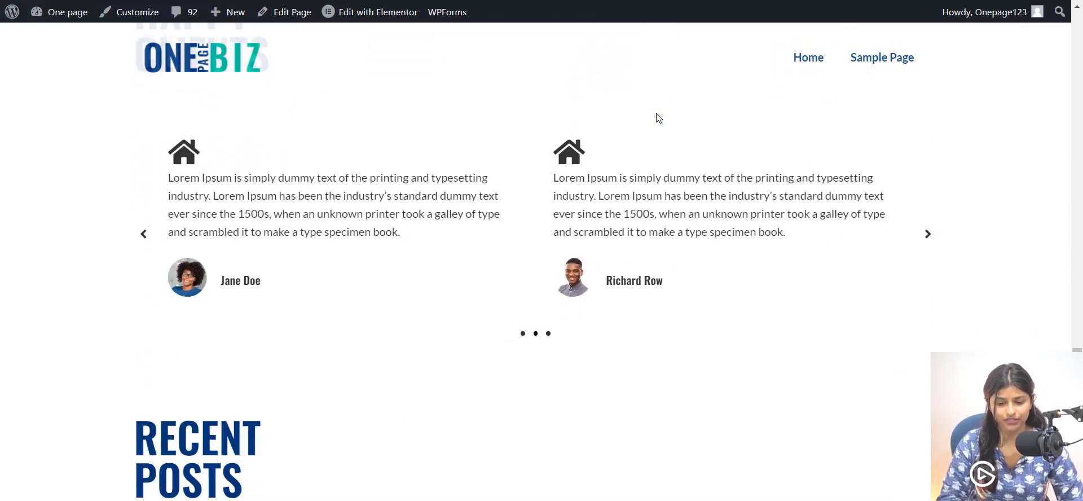
scroll(658, 118, up, 2)
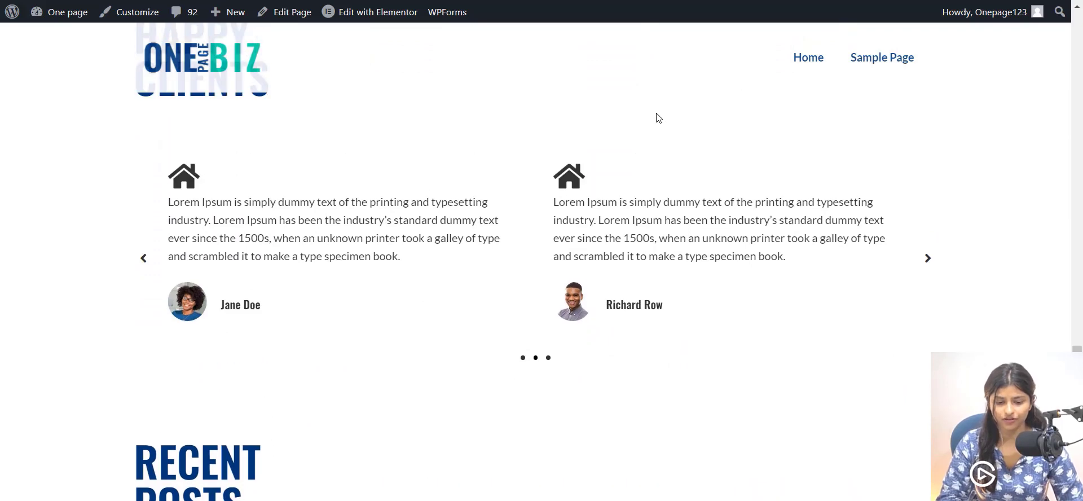
click(927, 257)
click(927, 257)
scroll(926, 255, down, 6)
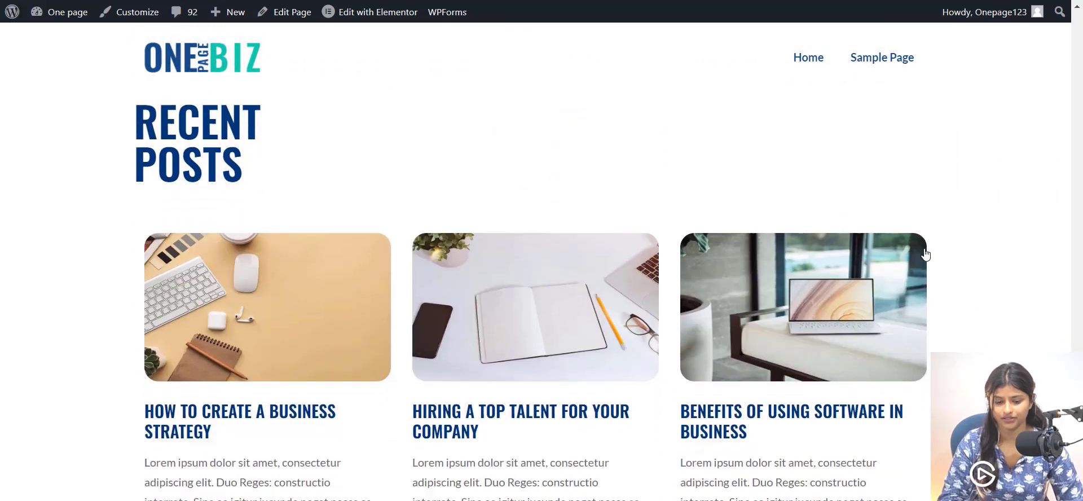
scroll(771, 299, down, 2)
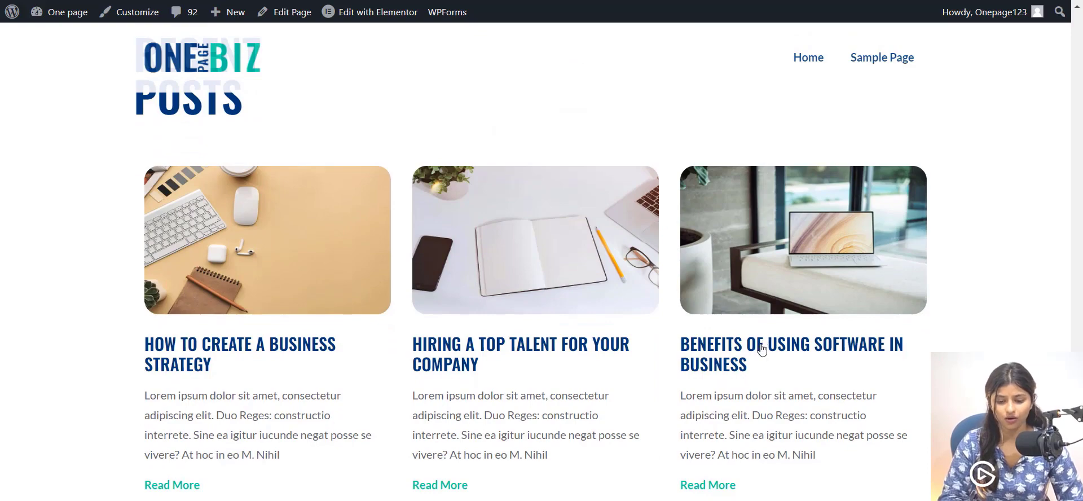
scroll(762, 350, down, 7)
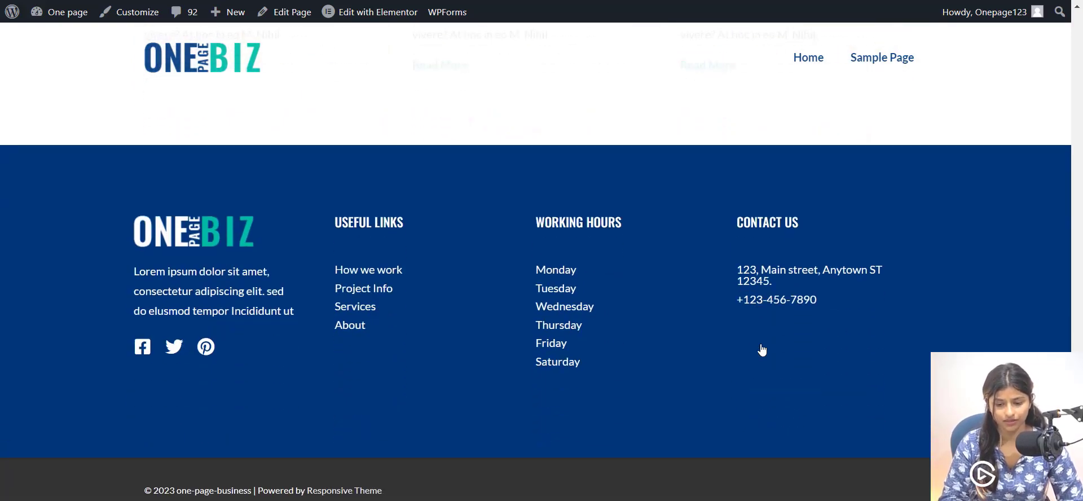
scroll(762, 350, up, 15)
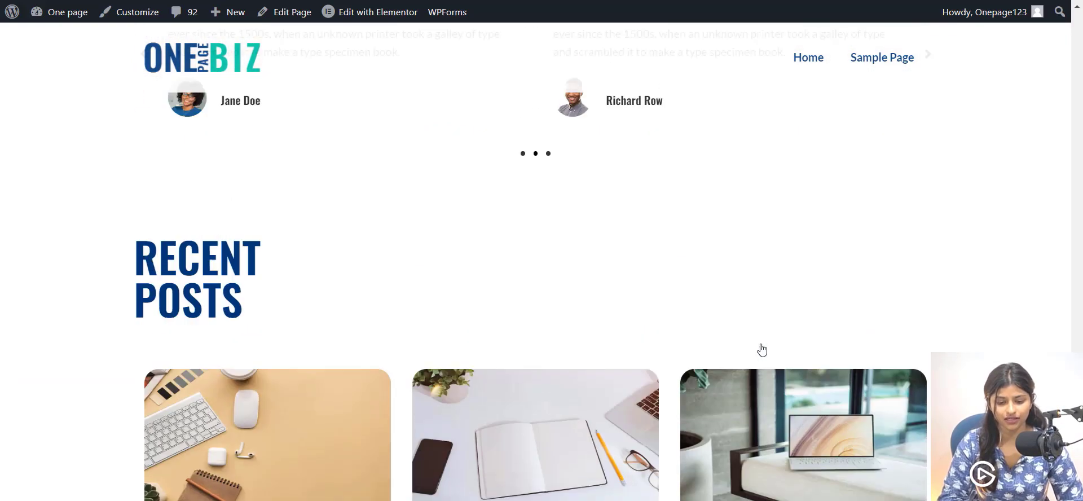
scroll(762, 349, up, 5)
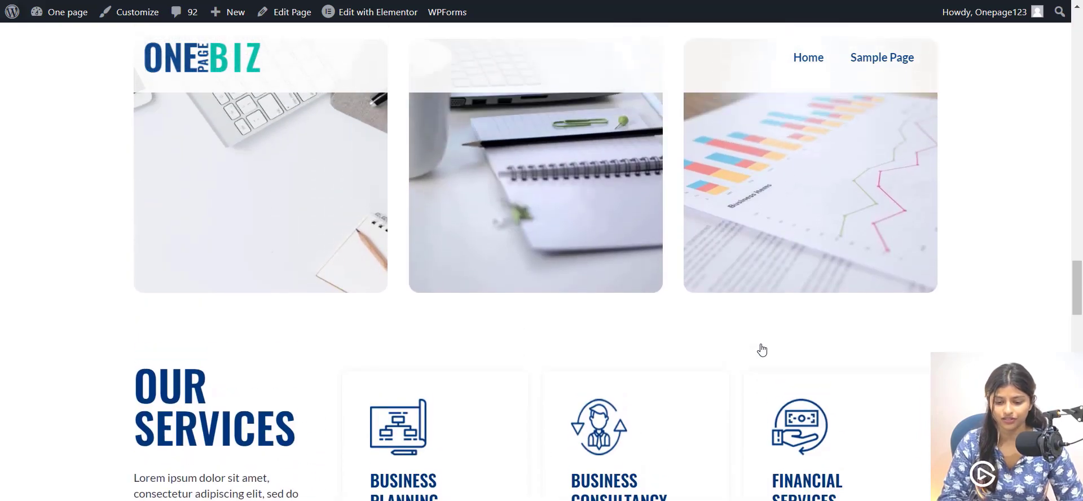
scroll(761, 349, up, 8)
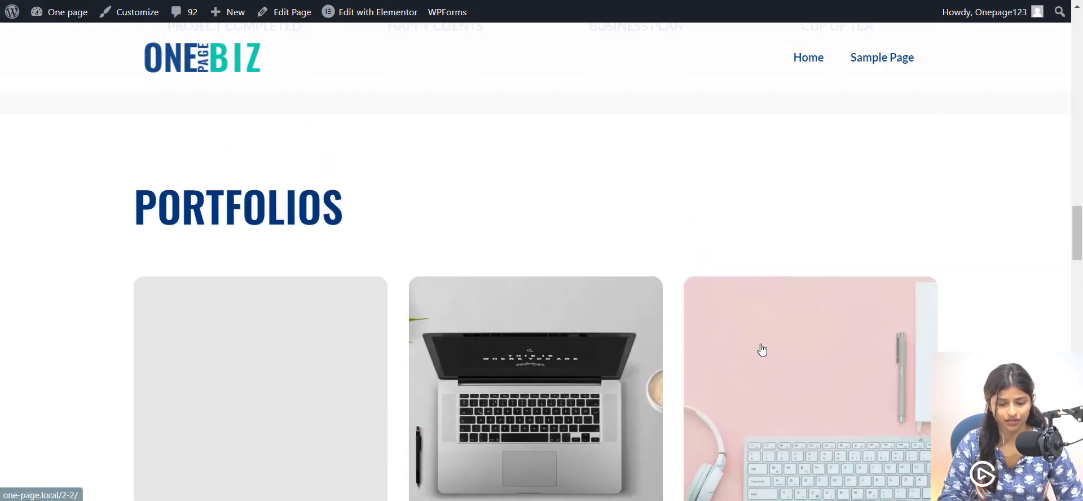
scroll(762, 350, up, 10)
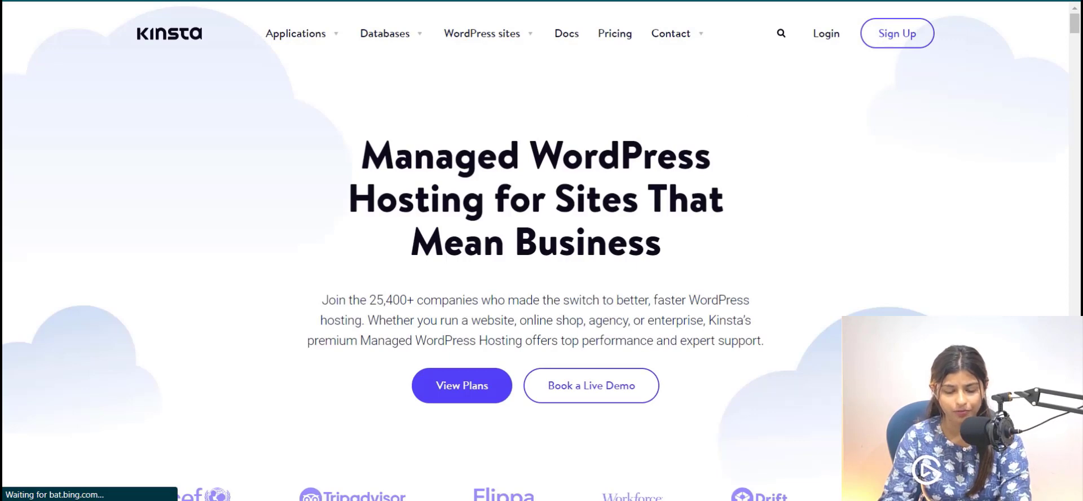
Review Kinsta's managed WordPress hosting page, covering its benefits, performance features, client testimonials and data center locations.
drag(353, 159, 660, 240)
scroll(570, 226, down, 5)
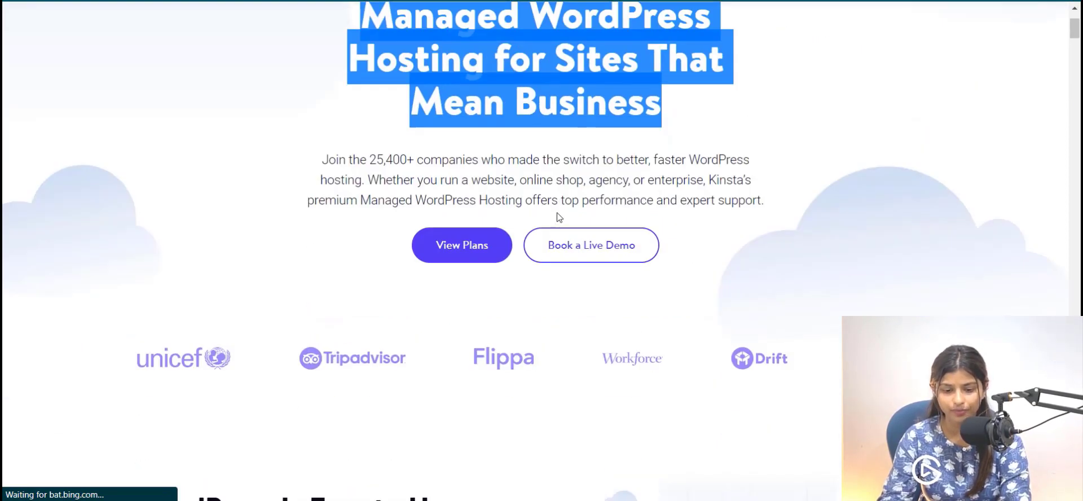
scroll(558, 217, down, 5)
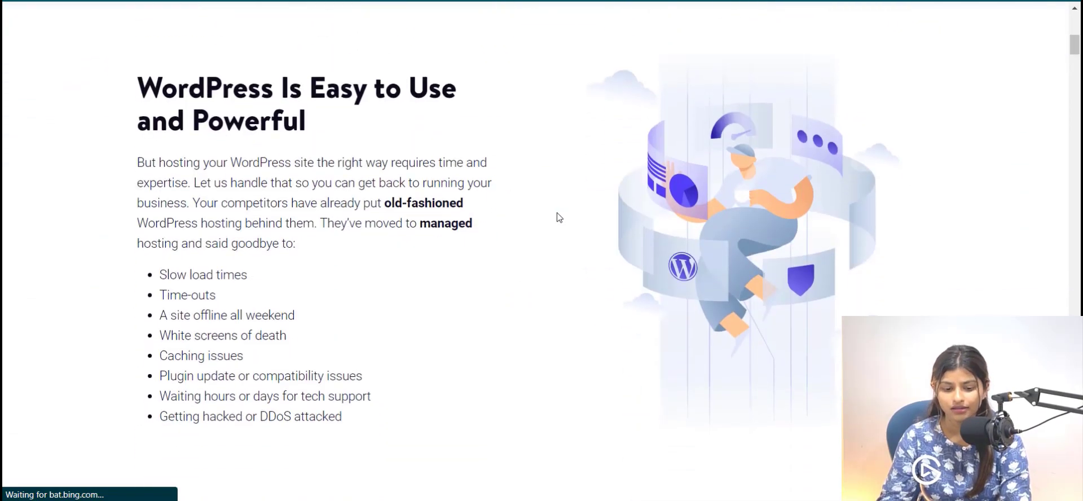
drag(157, 206, 430, 342)
click(492, 306)
scroll(519, 292, down, 2)
scroll(519, 292, down, 5)
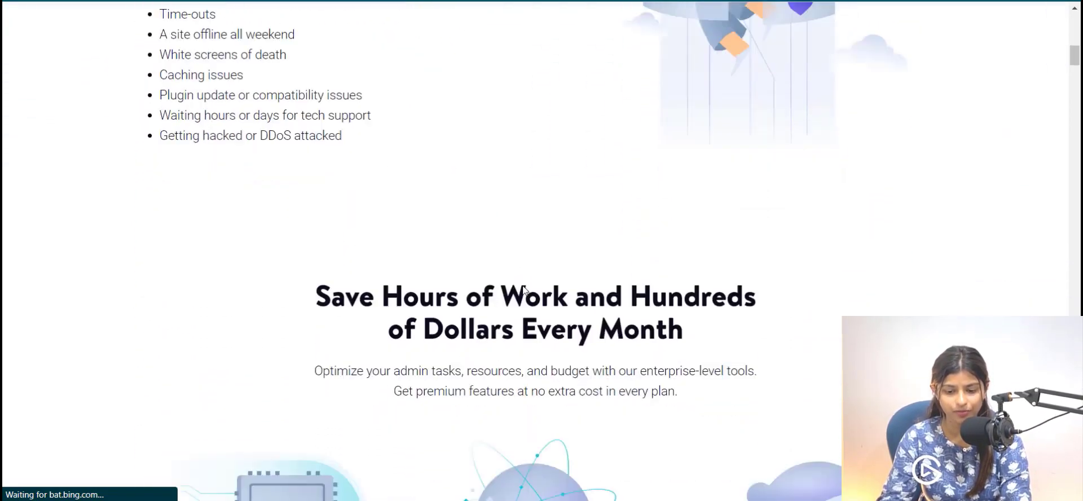
scroll(542, 277, down, 5)
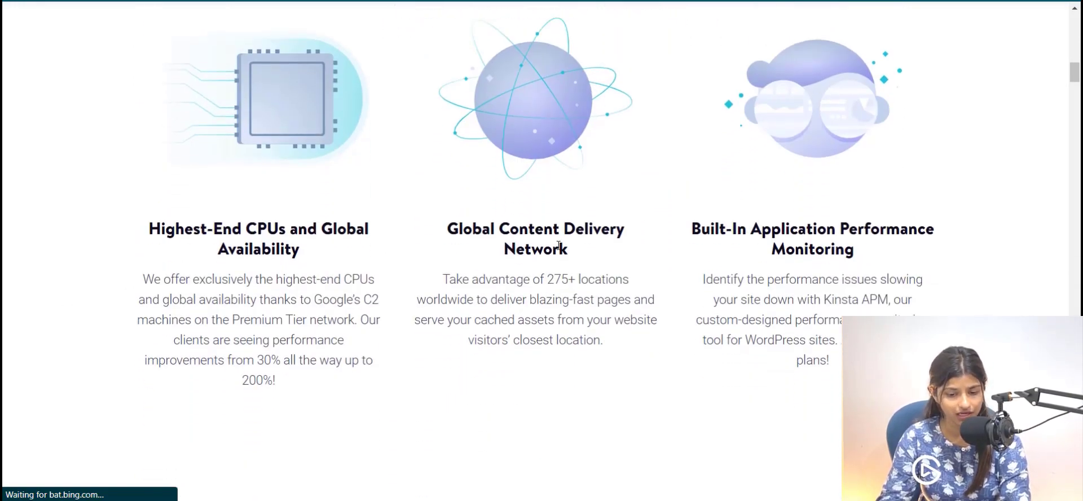
scroll(835, 254, down, 9)
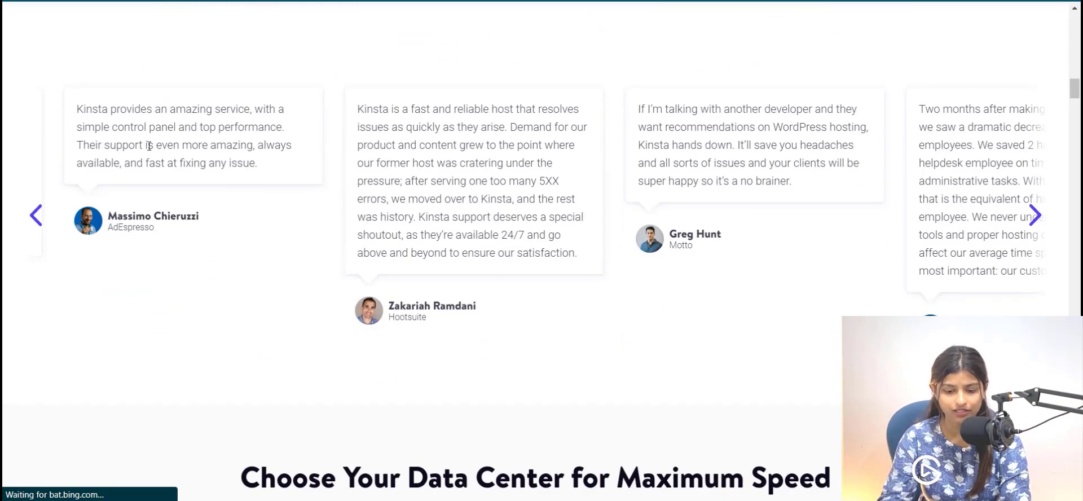
scroll(525, 216, down, 6)
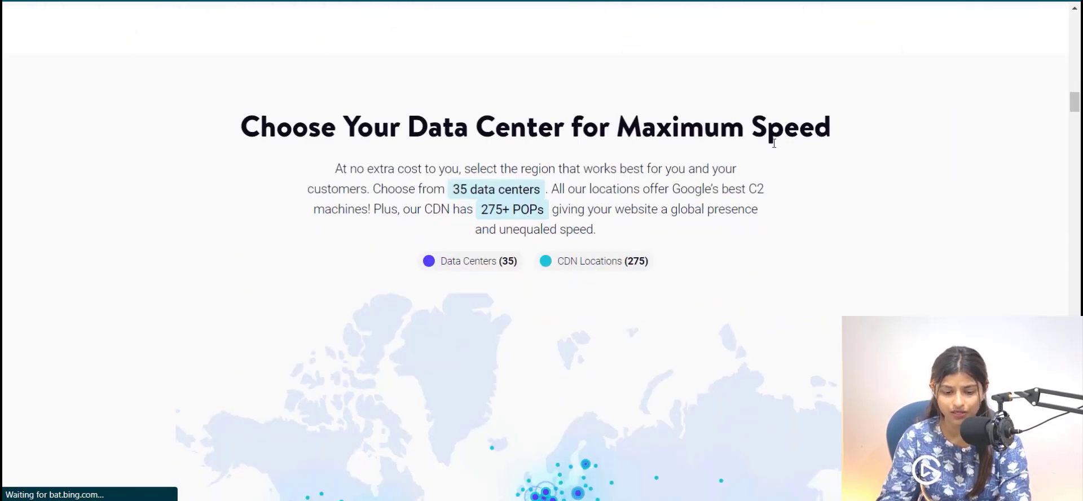
scroll(774, 143, down, 10)
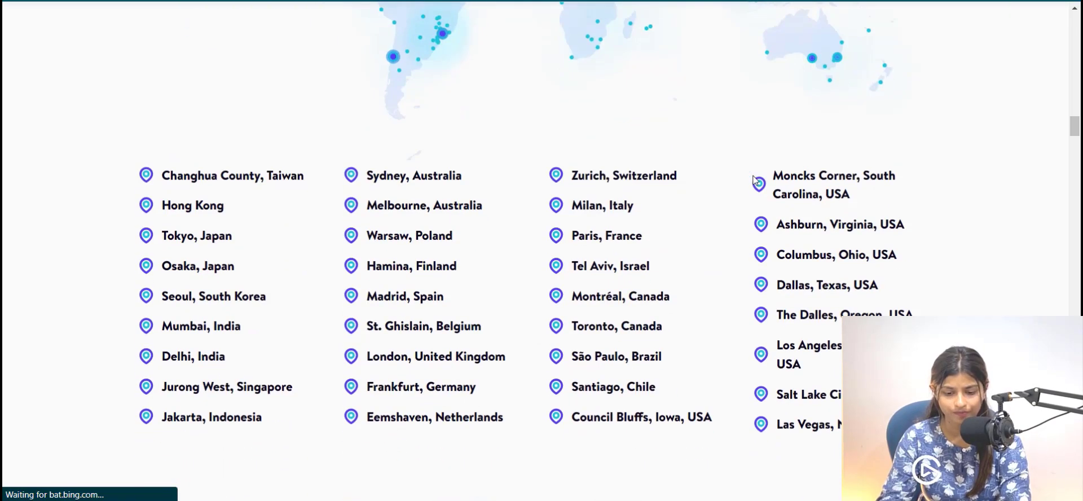
scroll(755, 179, down, 1)
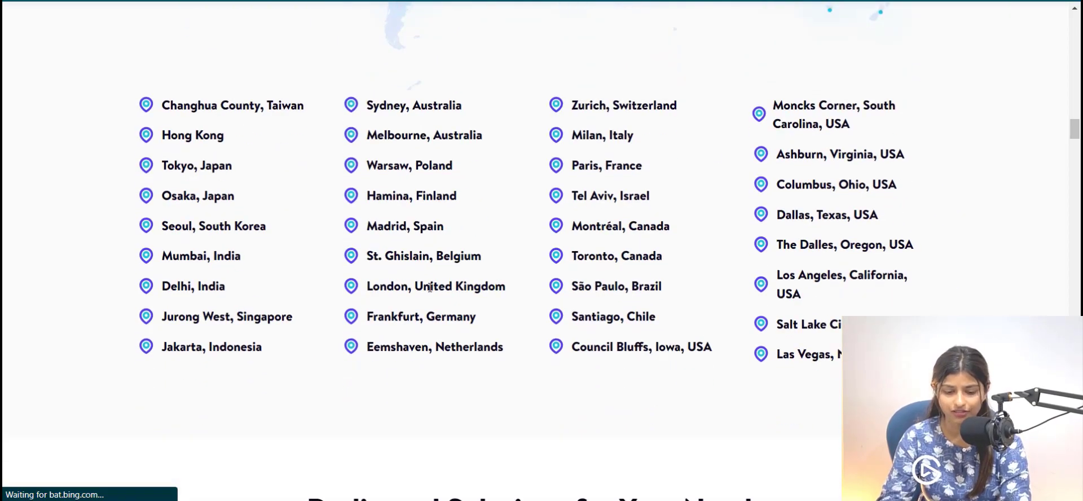
Examine Kinsta's dedicated solutions, expert support, MyKinsta dashboard, plan offer and website security sections.
scroll(450, 237, down, 7)
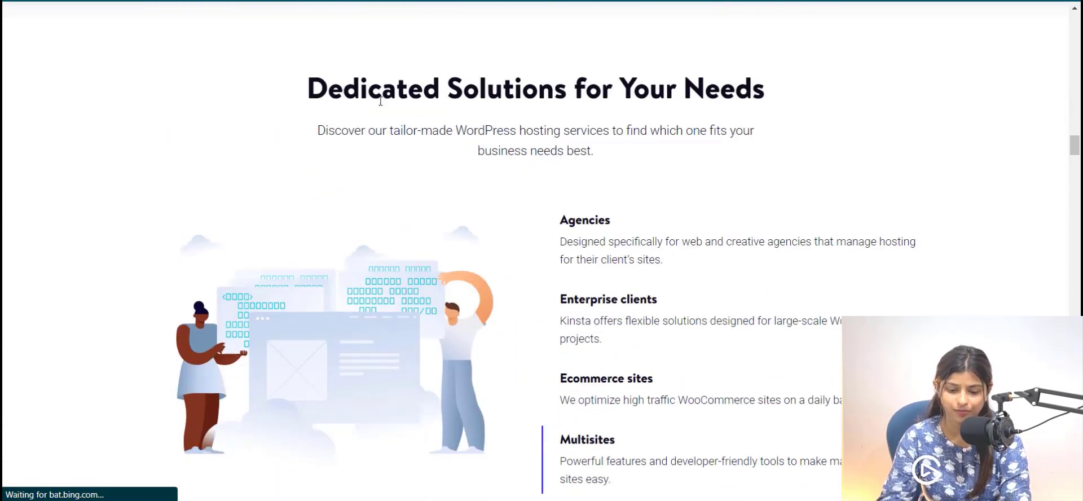
scroll(322, 52, down, 1)
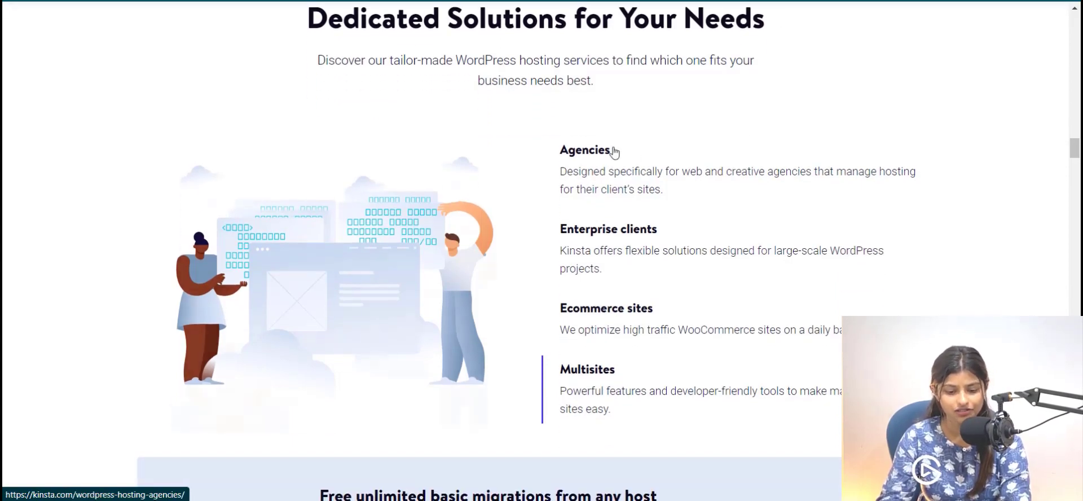
scroll(586, 323, down, 12)
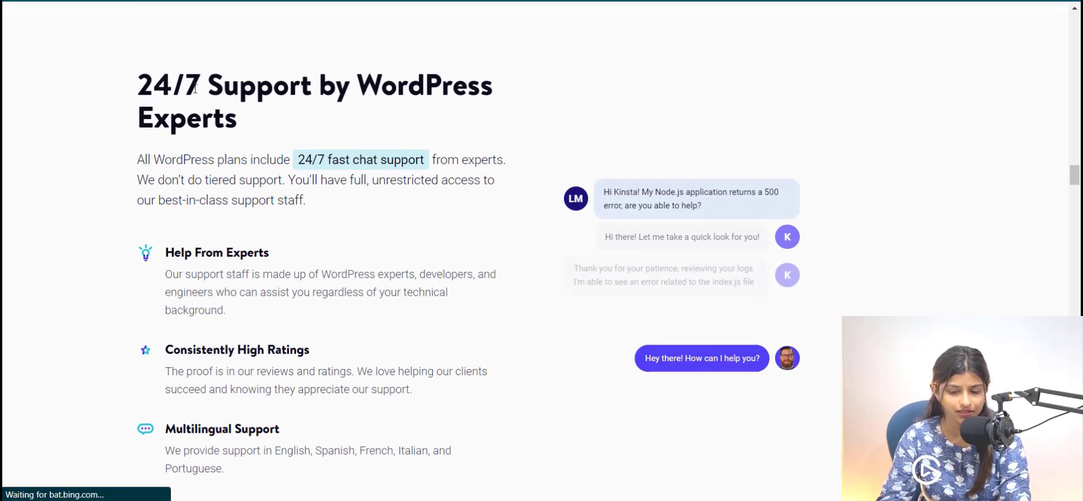
scroll(553, 202, down, 2)
scroll(553, 202, down, 7)
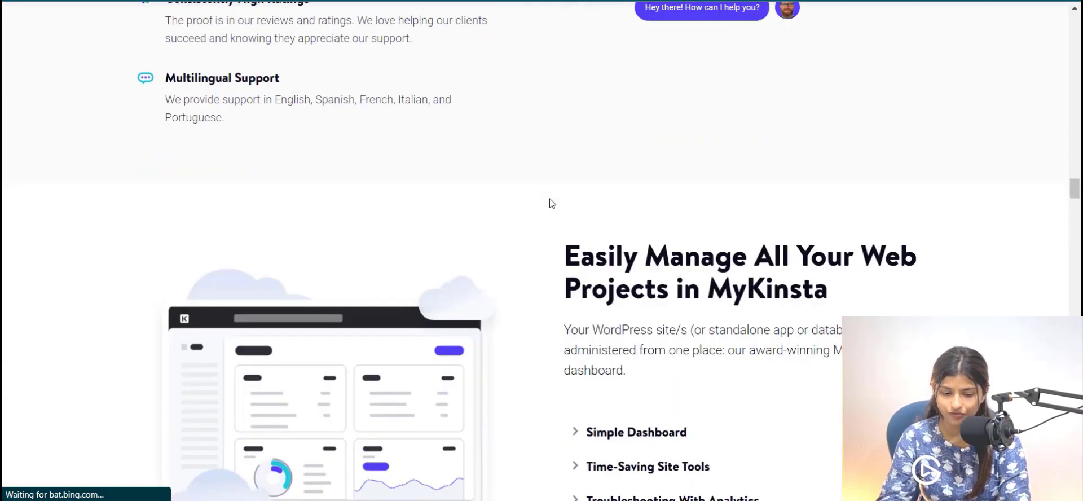
scroll(721, 186, down, 10)
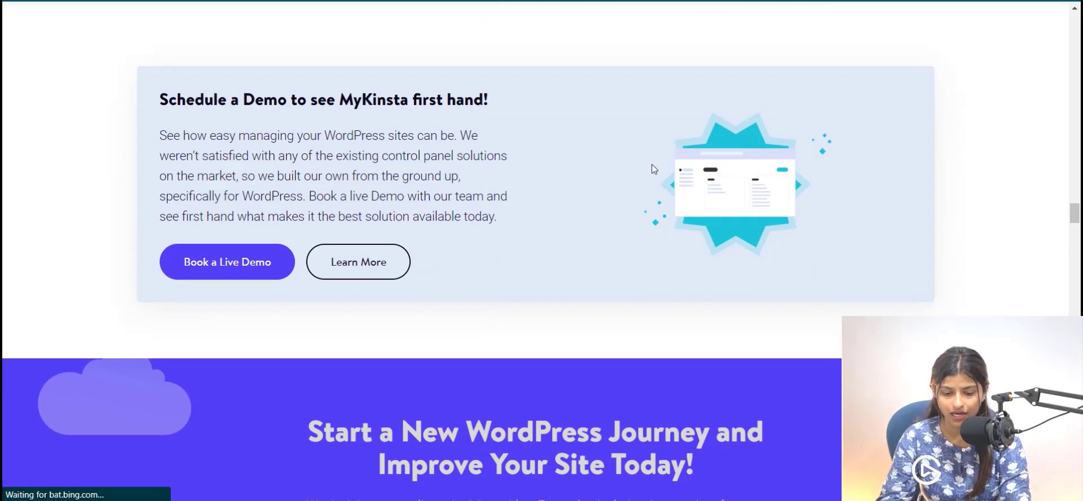
scroll(655, 169, down, 6)
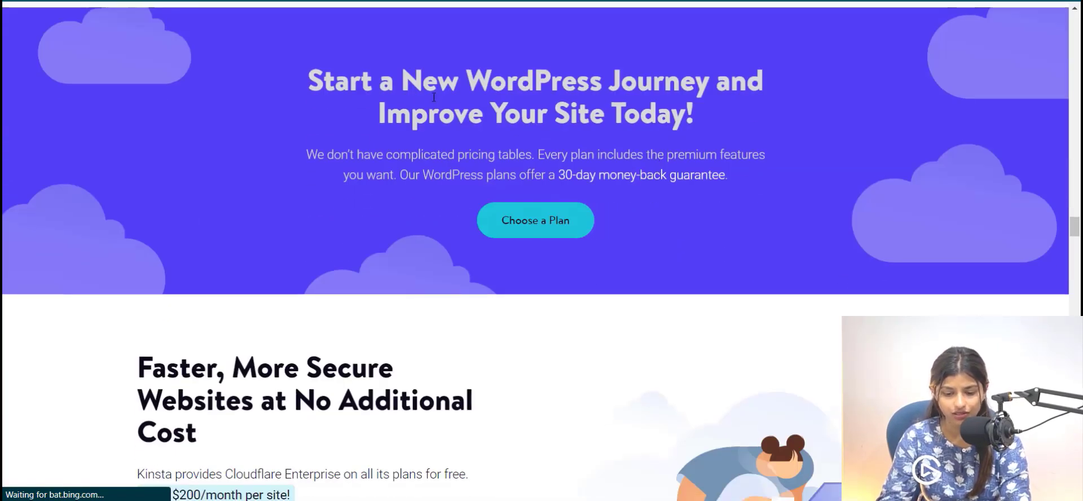
triple_click(434, 97)
click(567, 300)
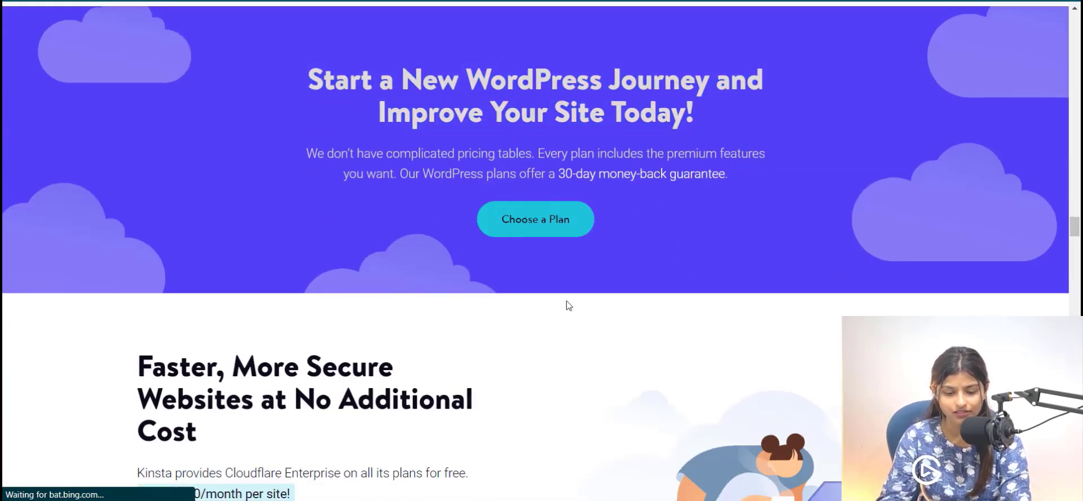
scroll(572, 260, down, 3)
scroll(572, 261, down, 3)
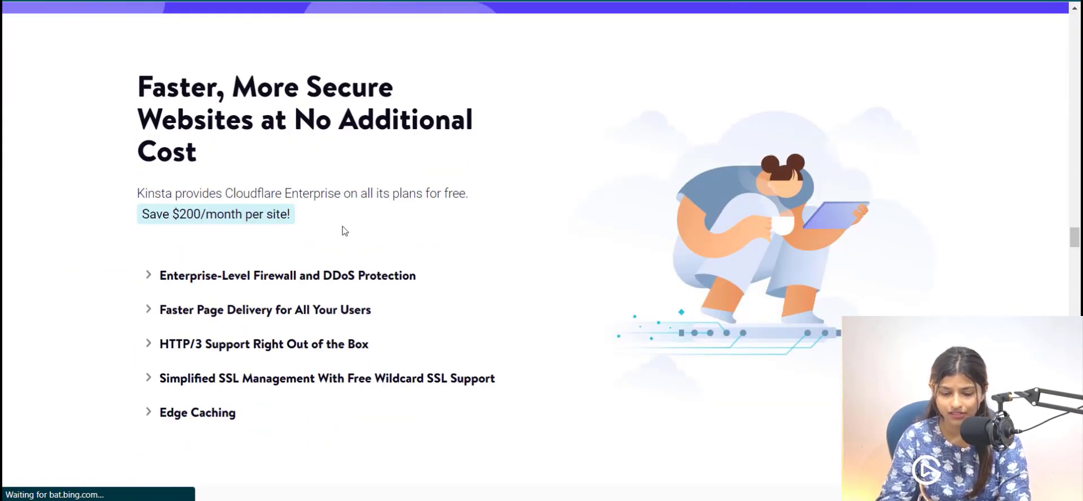
scroll(566, 230, down, 10)
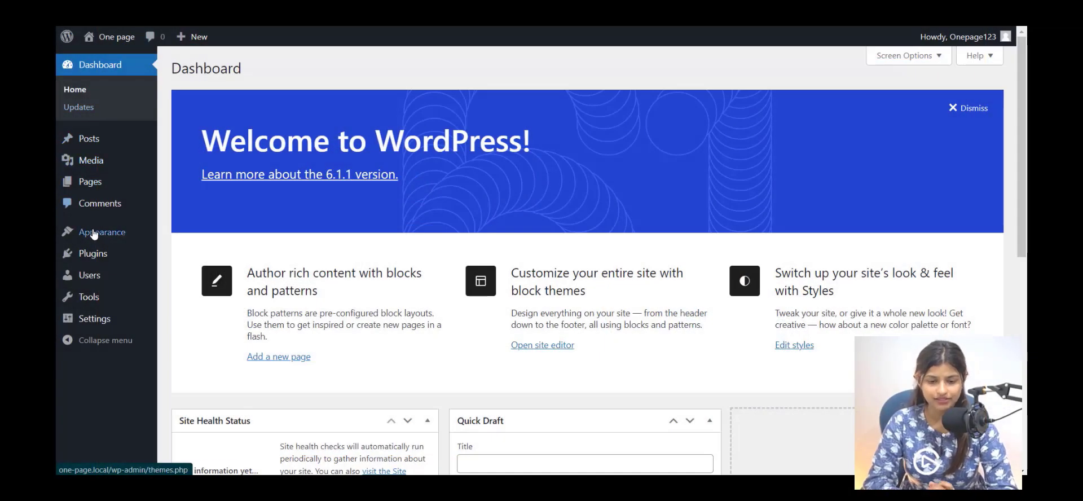
Search for the "Responsive Starter Templates" plugin by CyberChimps among the new plugins and install it.
mouse_move(94, 256)
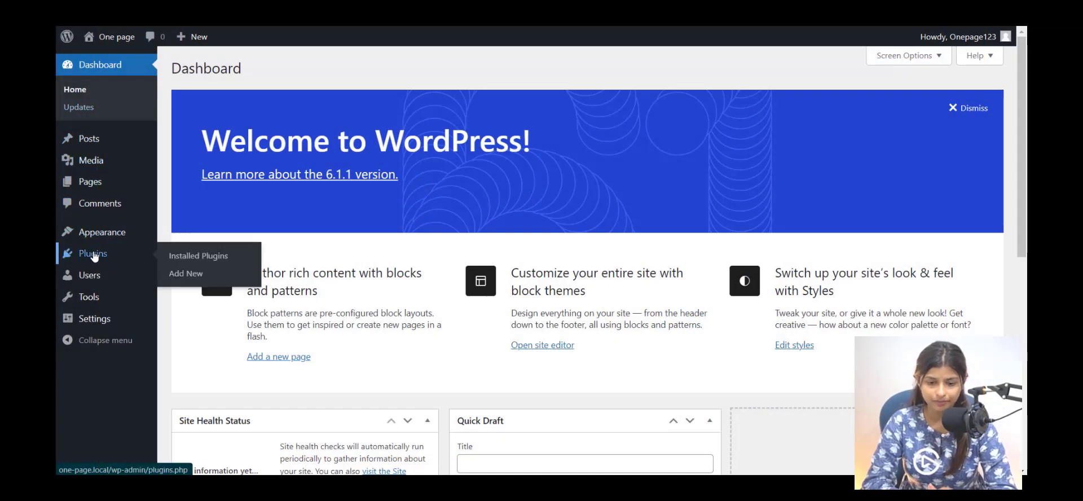
click(198, 274)
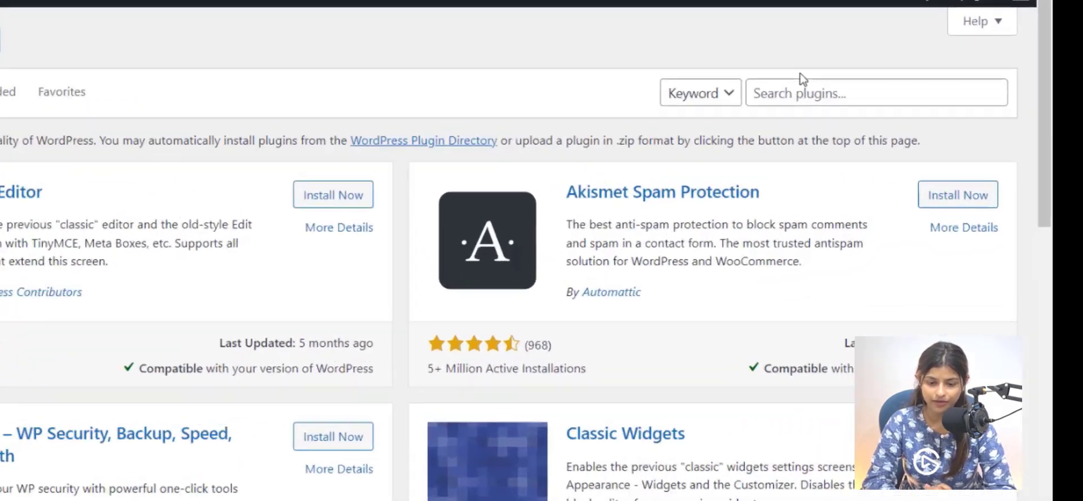
click(858, 97)
text(re)
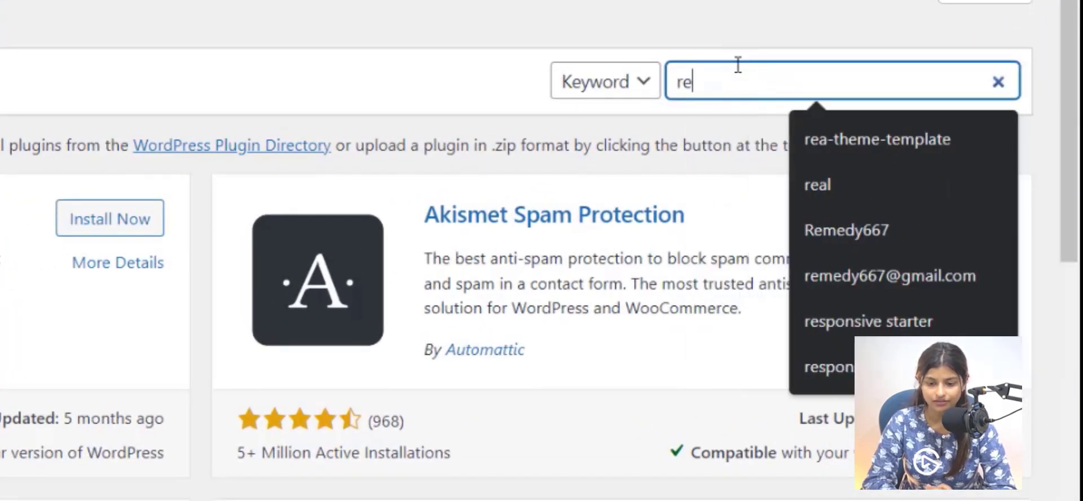
text(spon)
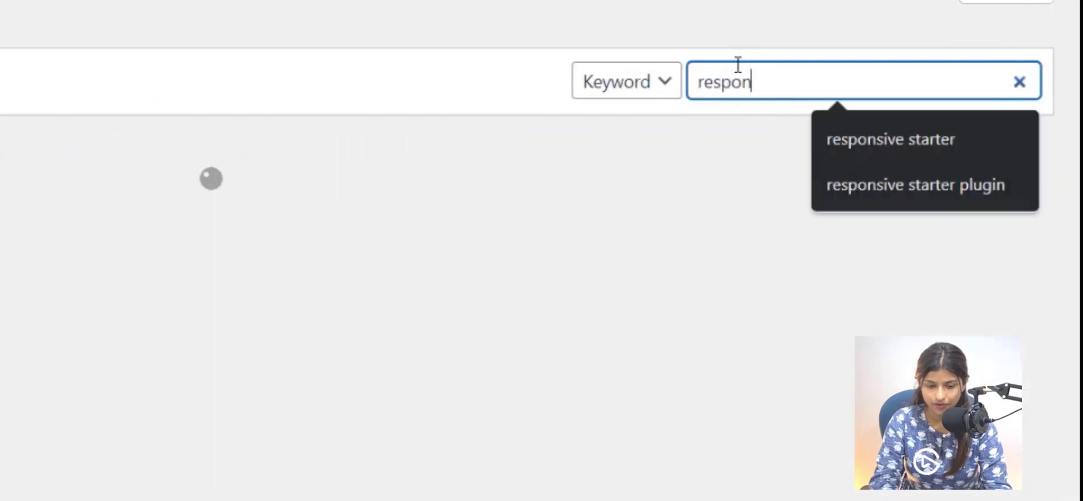
text(sive s)
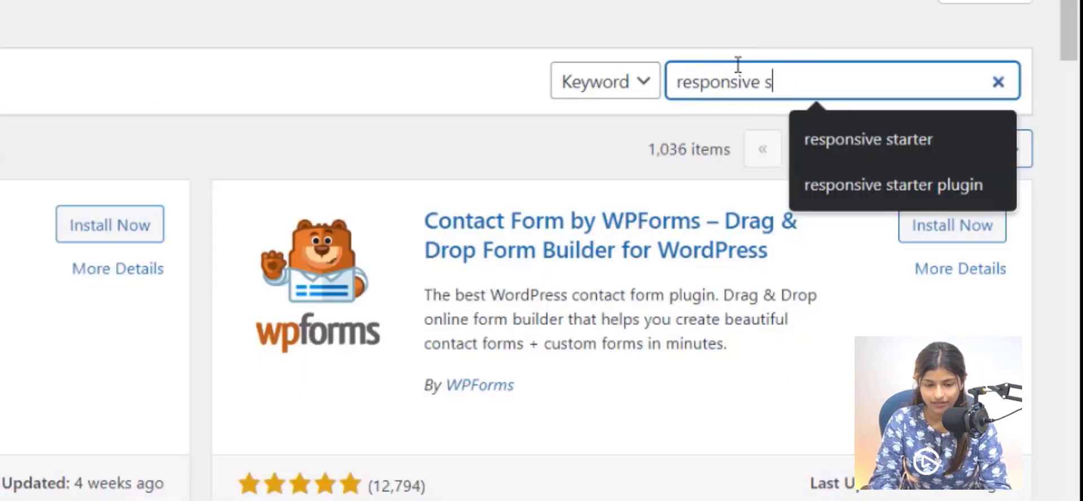
text(tarter te)
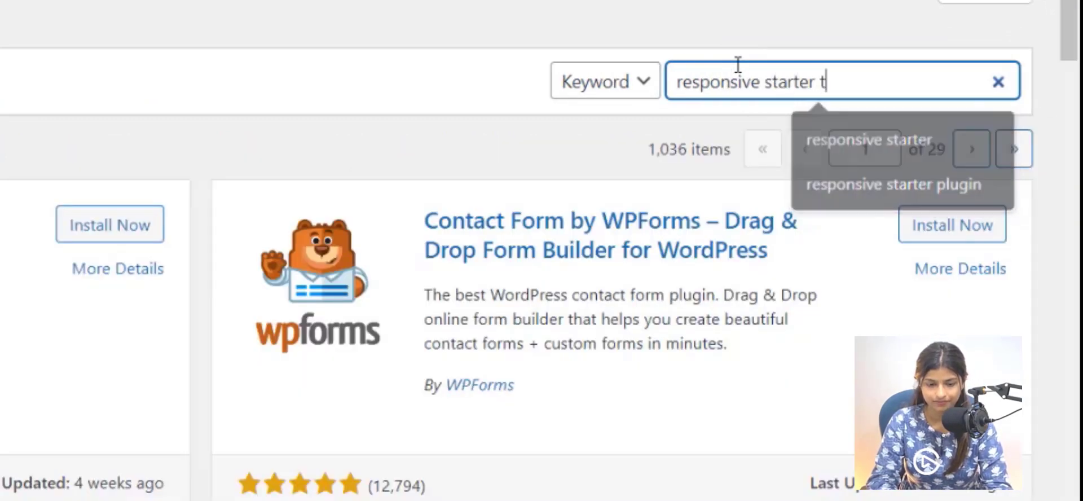
text(m)
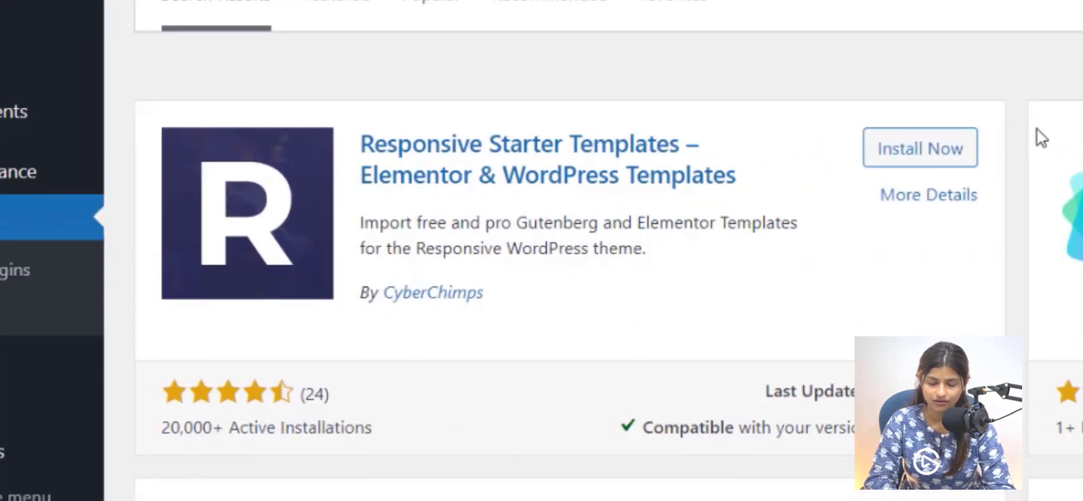
click(928, 151)
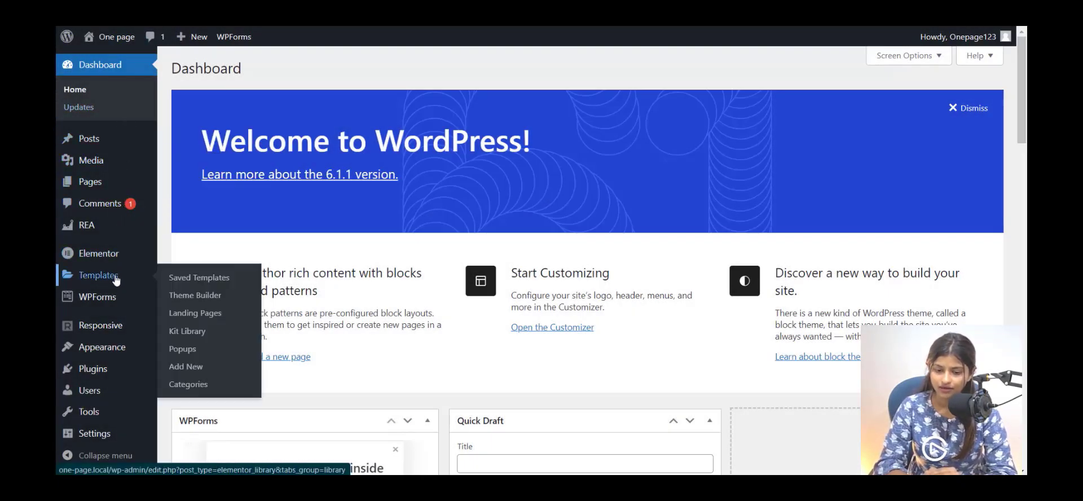
Open the Responsive starter templates library and search it for "one page business".
mouse_move(115, 302)
mouse_move(119, 323)
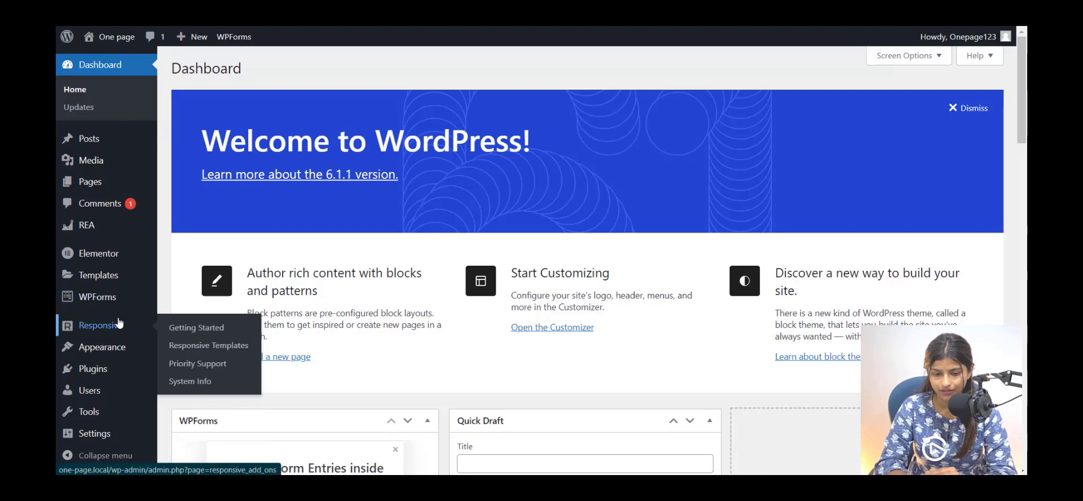
click(187, 347)
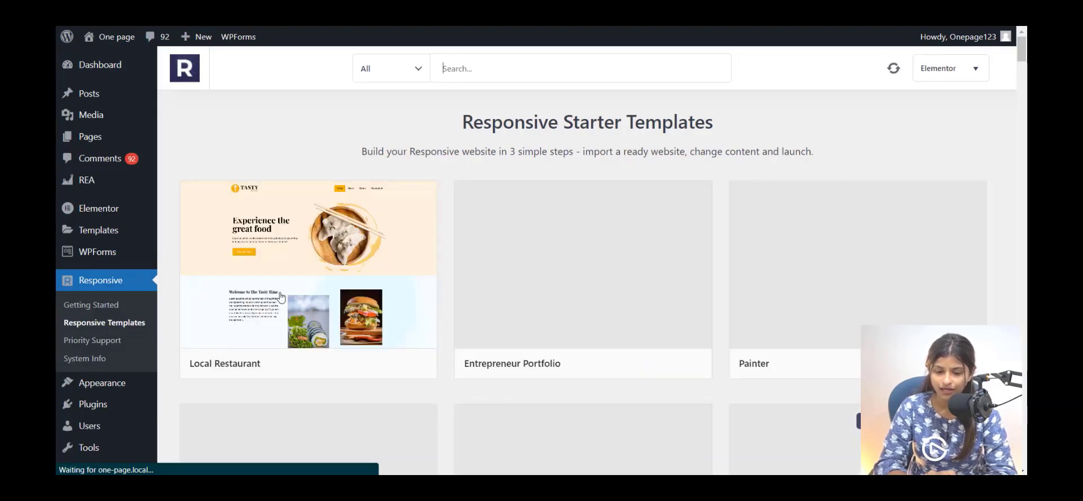
scroll(503, 199, down, 1)
scroll(503, 199, down, 8)
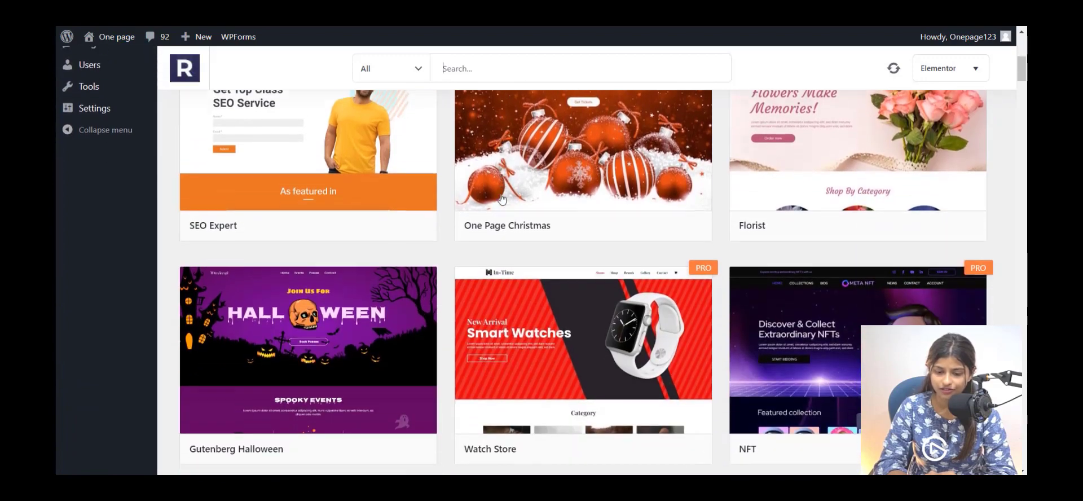
scroll(502, 199, up, 10)
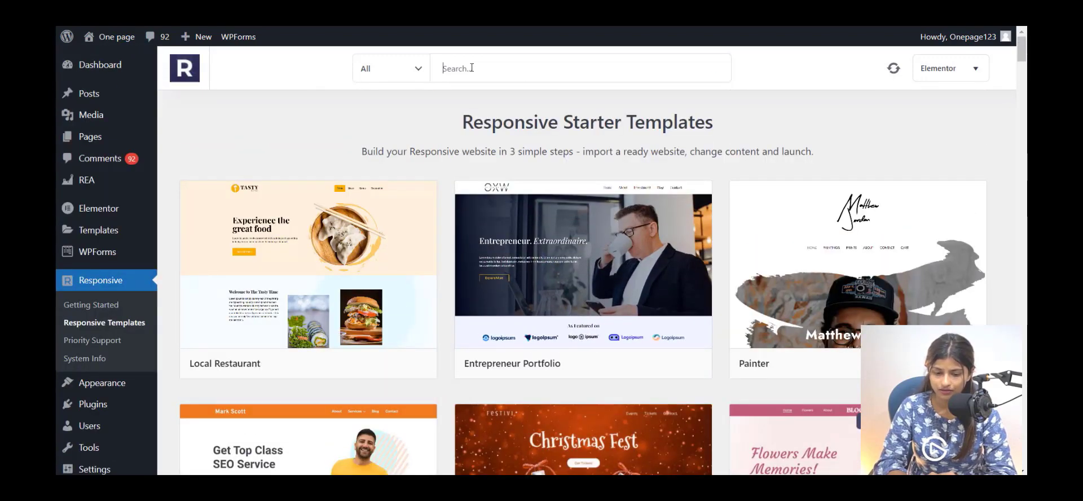
text(one pa)
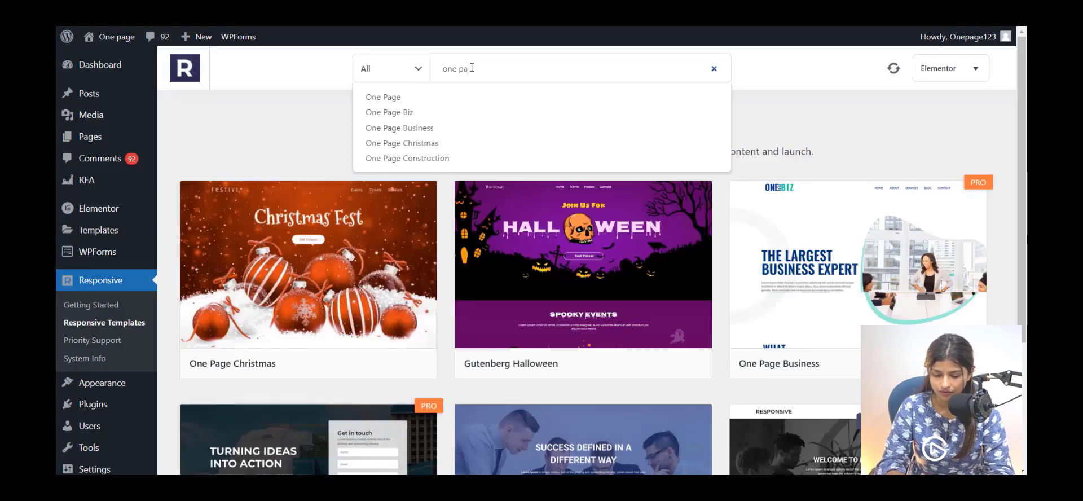
text(ge bus)
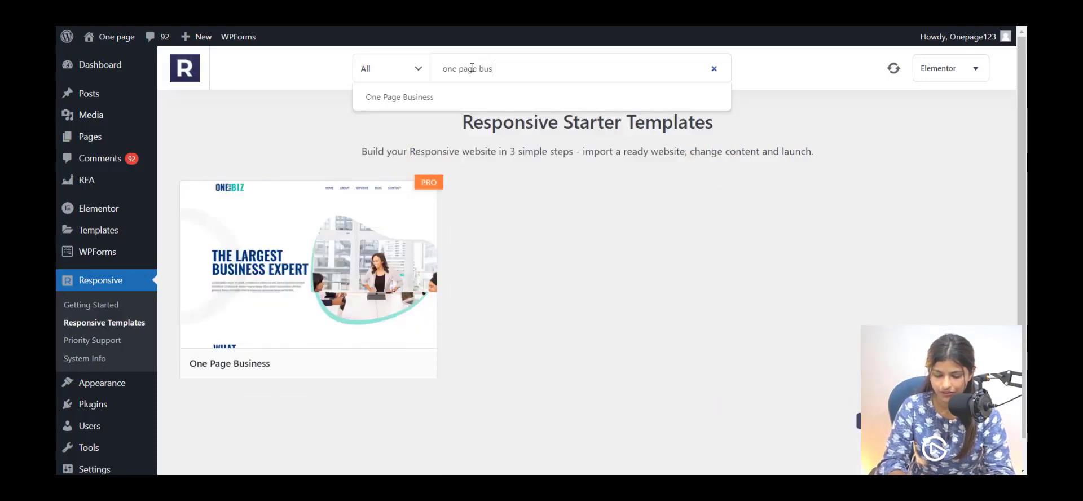
click(450, 96)
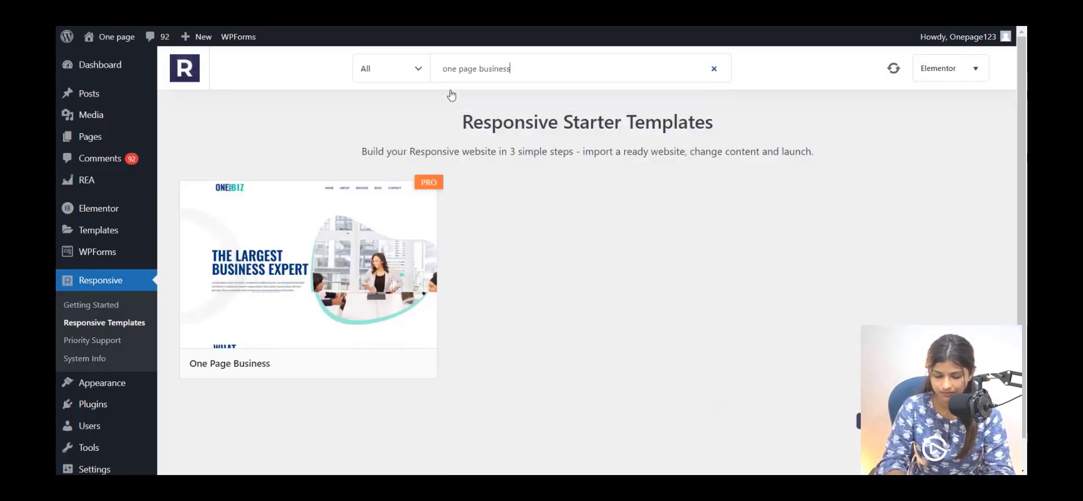
Preview the One Page Business template and look through its sections from the hero area to the contact details and footer.
click(368, 218)
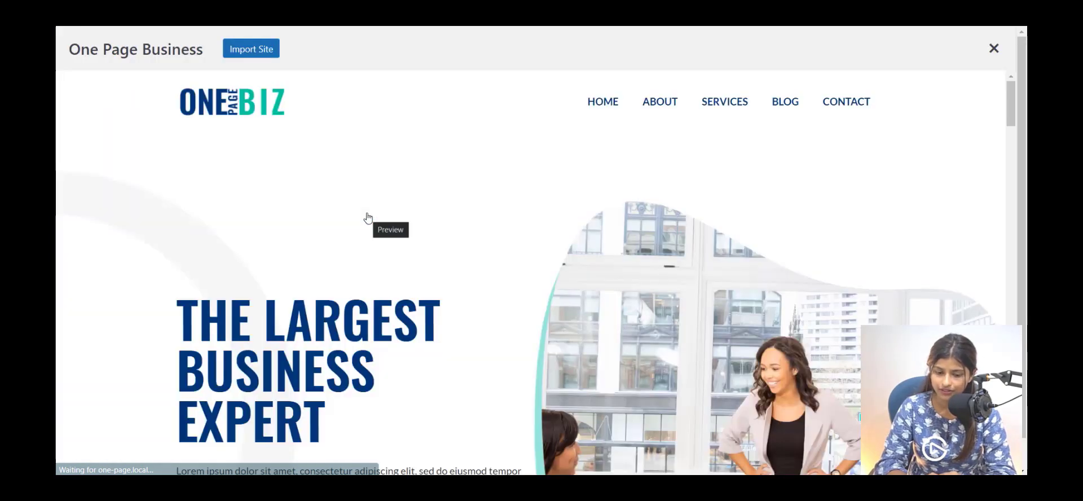
scroll(368, 218, down, 4)
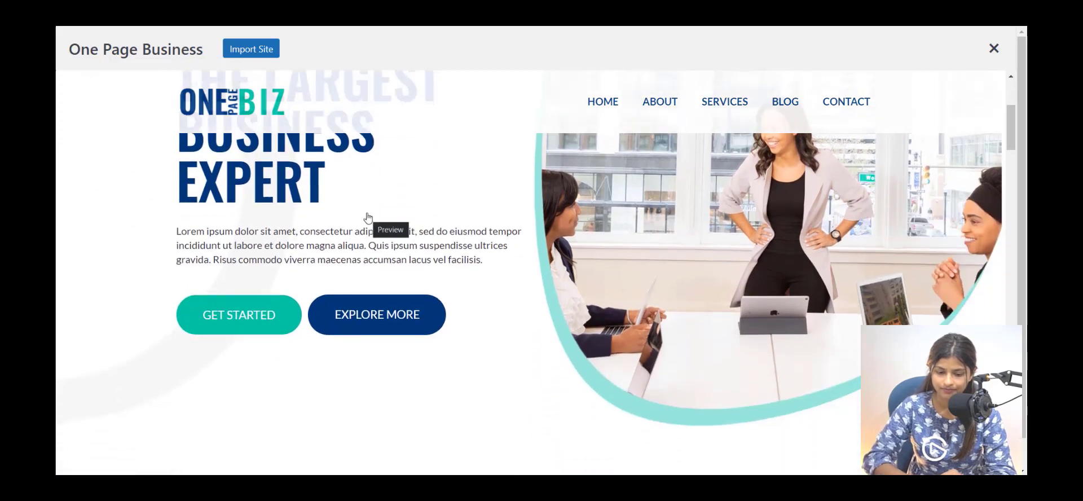
scroll(368, 218, down, 10)
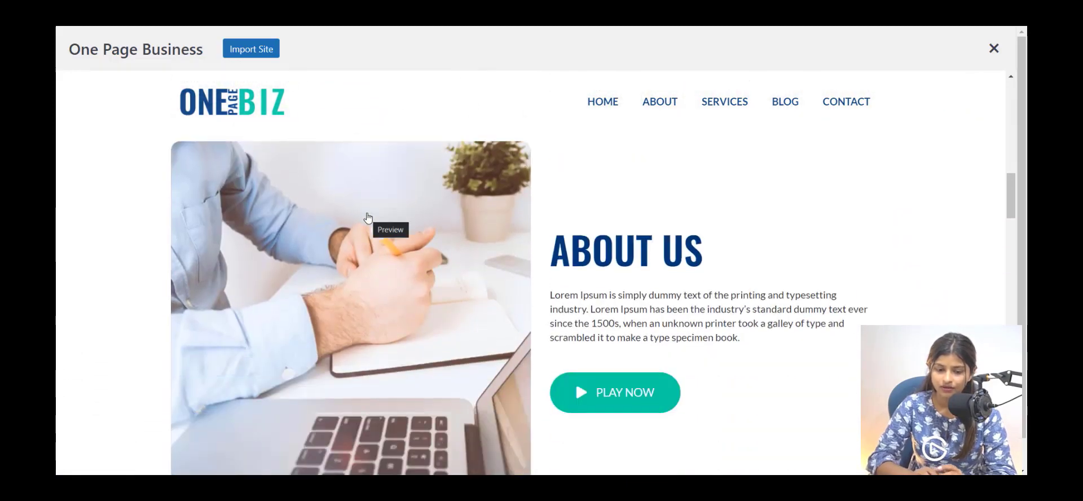
scroll(367, 217, down, 10)
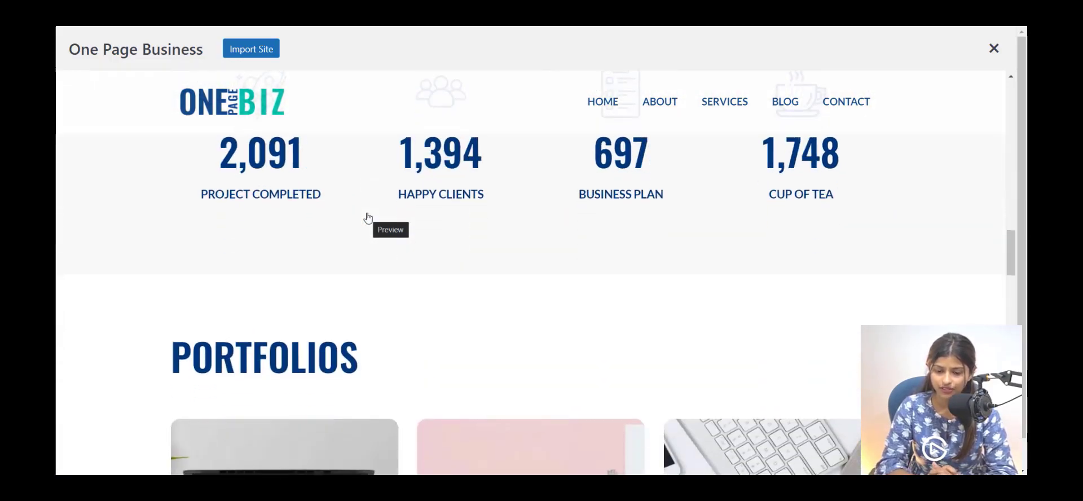
scroll(368, 218, down, 10)
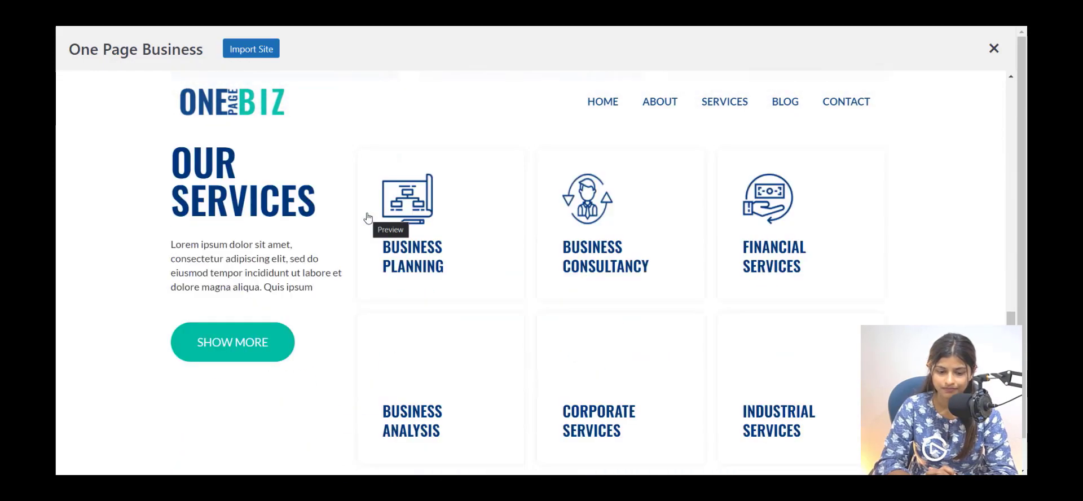
scroll(368, 218, down, 10)
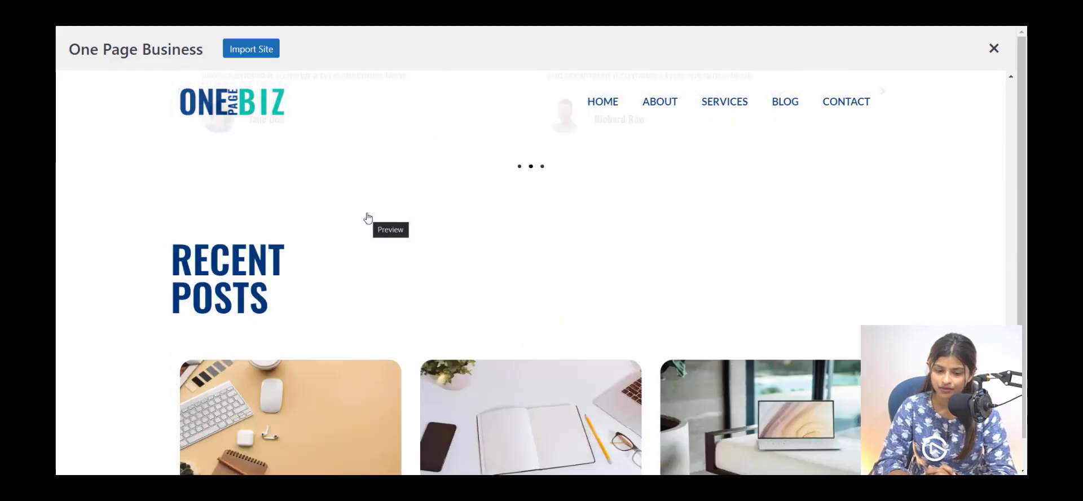
scroll(367, 217, down, 8)
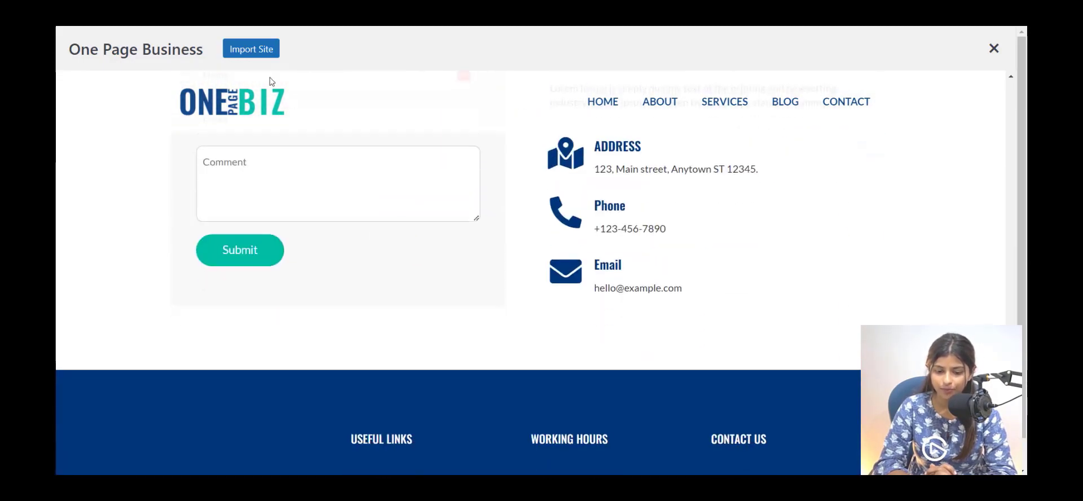
Import the One Page Business site with Delete Previous Import enabled and launch the imported site.
click(251, 50)
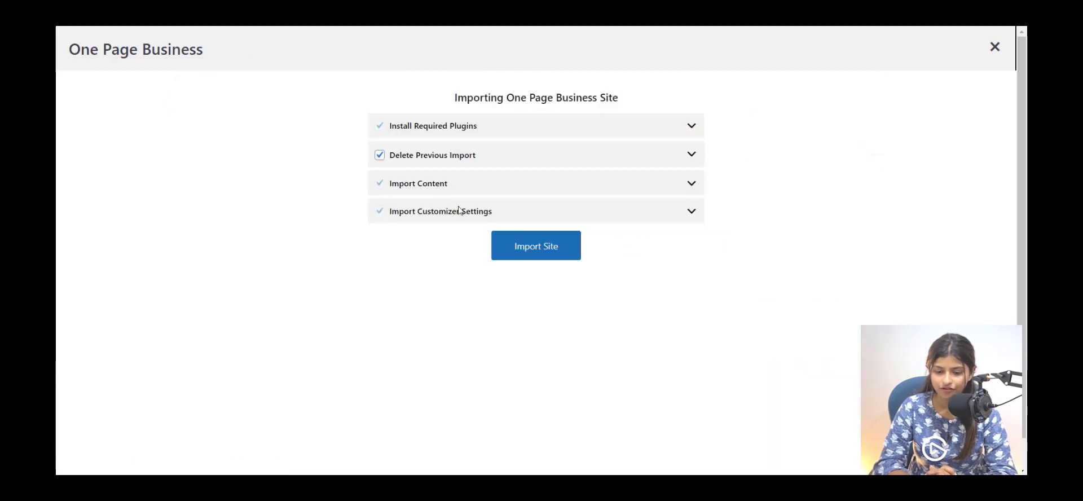
click(570, 249)
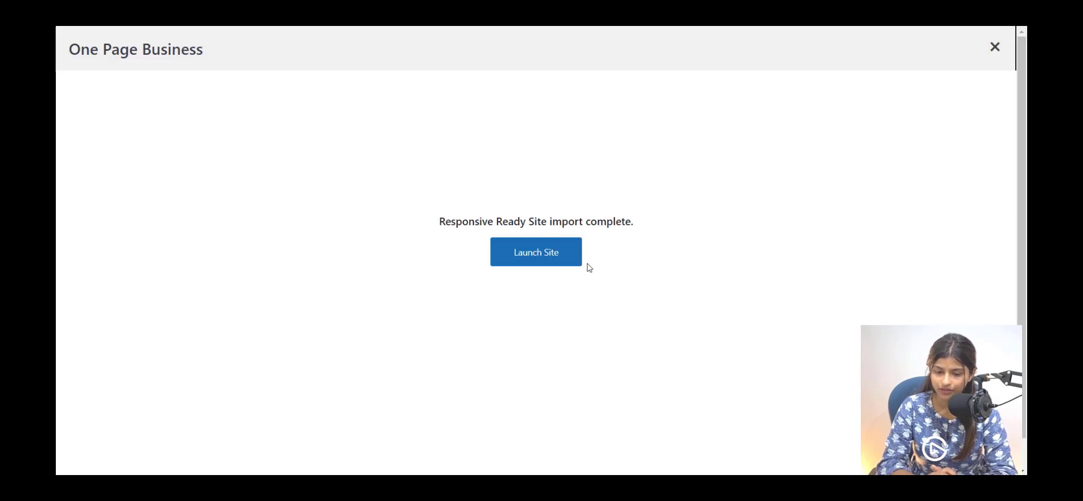
click(541, 254)
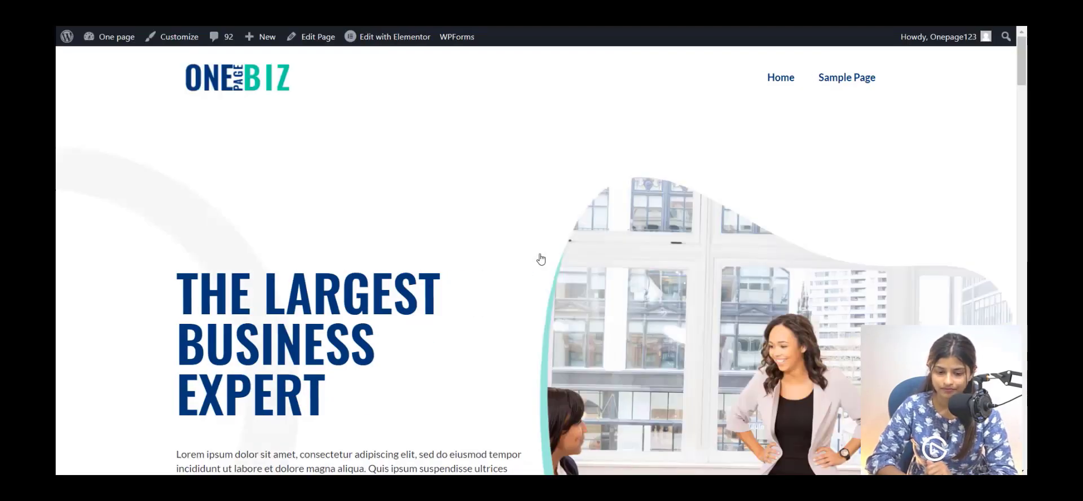
Open the imported one-page site's home page for editing with Elementor.
scroll(541, 259, down, 10)
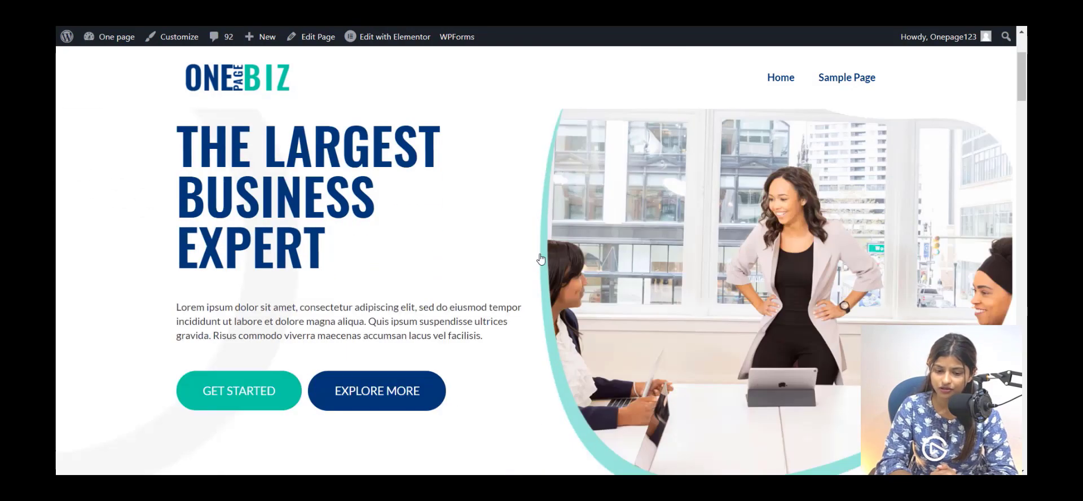
scroll(541, 259, down, 15)
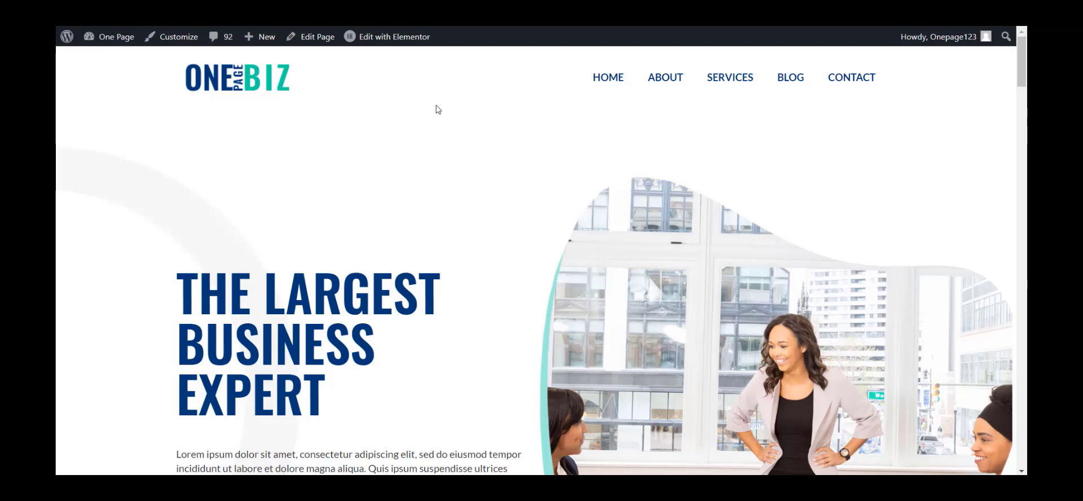
scroll(436, 106, down, 4)
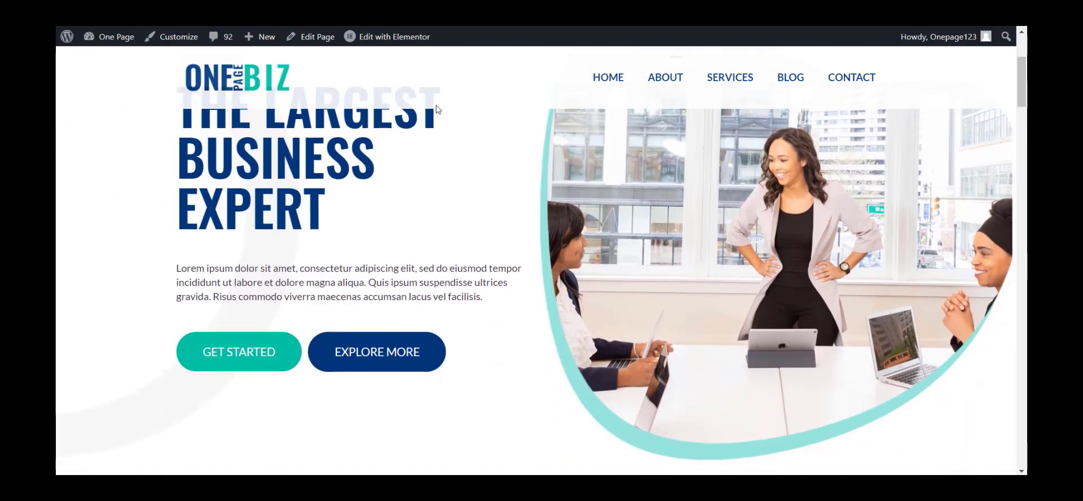
scroll(436, 105, down, 2)
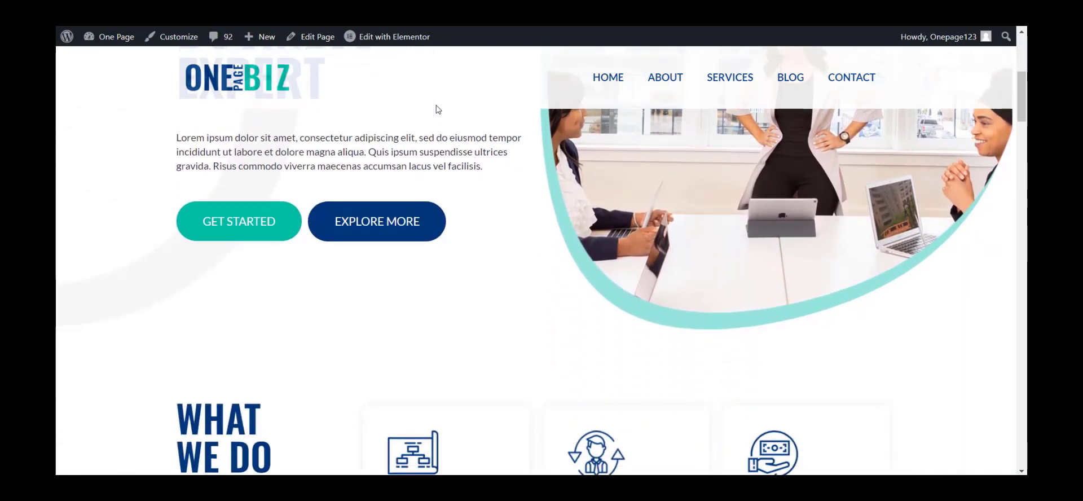
scroll(436, 105, down, 2)
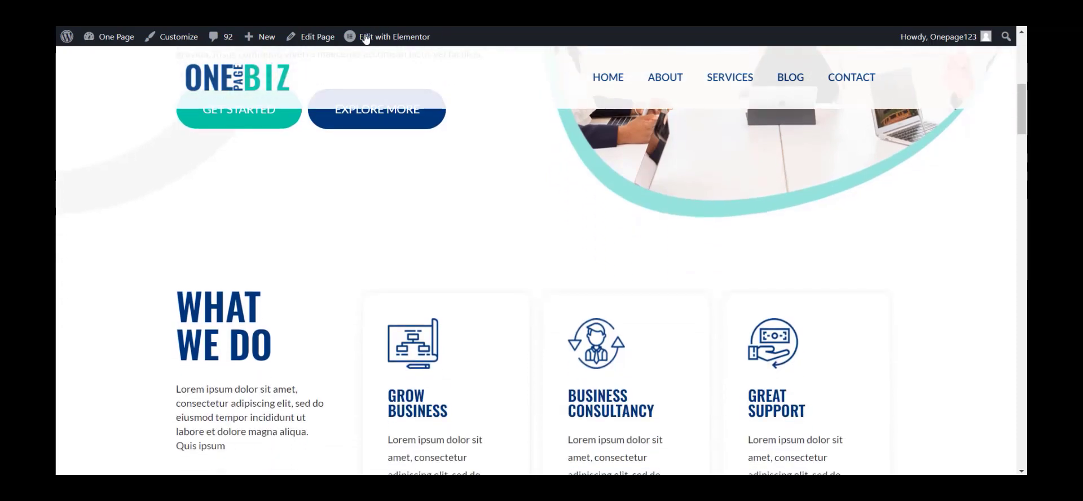
mouse_move(364, 37)
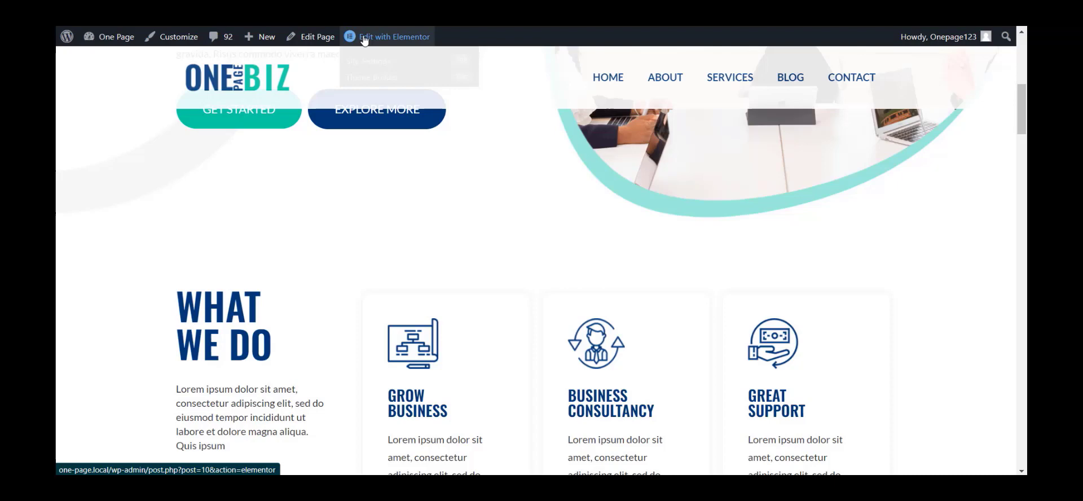
click(365, 38)
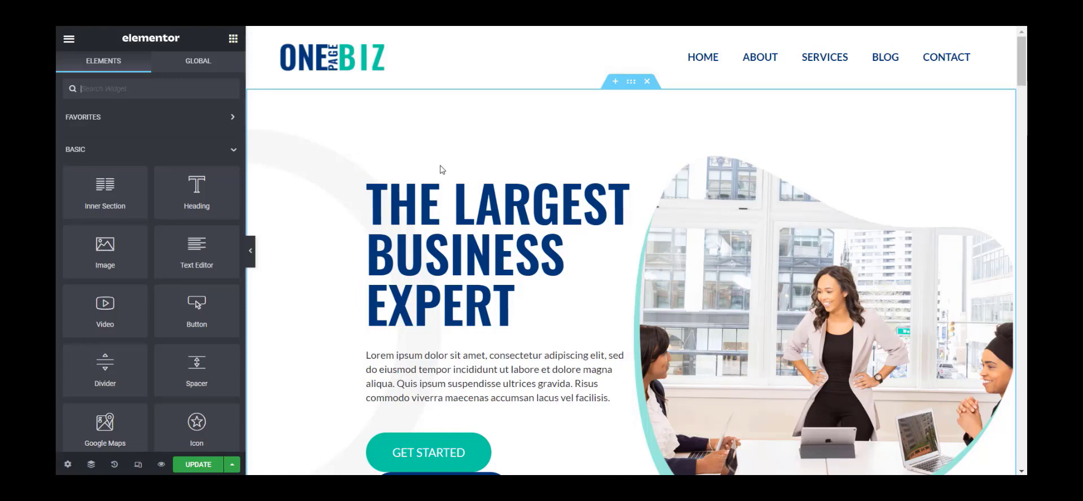
Replace the hero section's main heading text with "ONE PAGE BUSINESS".
click(515, 305)
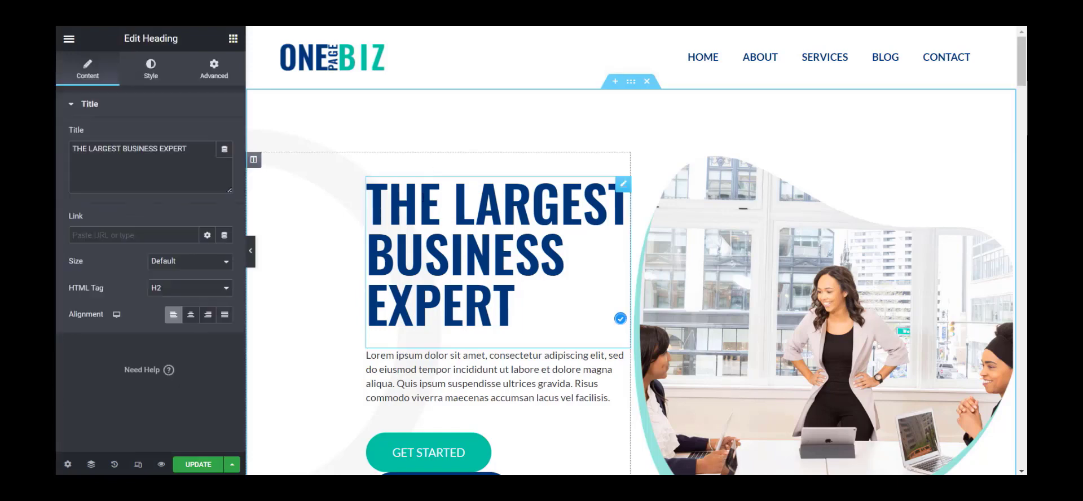
click(193, 153)
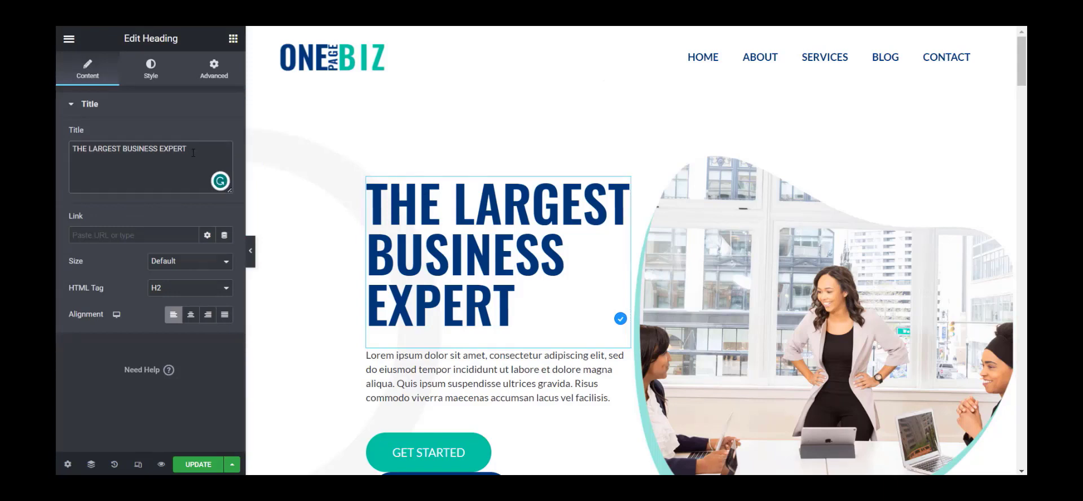
key(BackSpace)
key(BackSpace)
key(BackSpace)
key(BackSpace)
key(BackSpace)
key(BackSpace)
key(BackSpace)
key(BackSpace)
key(BackSpace)
key(BackSpace)
key(BackSpace)
key(BackSpace)
key(BackSpace)
key(BackSpace)
key(BackSpace)
key(BackSpace)
key(BackSpace)
key(BackSpace)
key(BackSpace)
key(BackSpace)
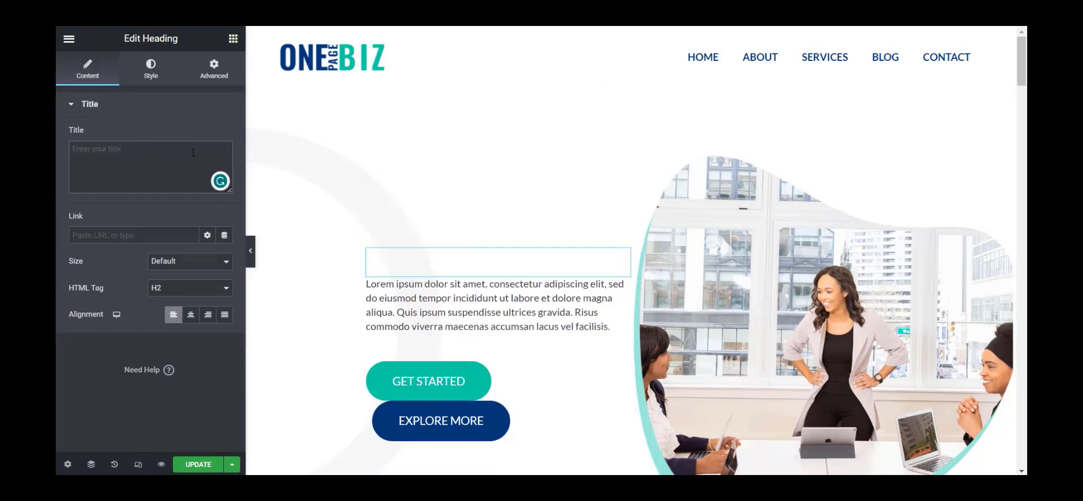
text(ONE PAGE BUSINESS)
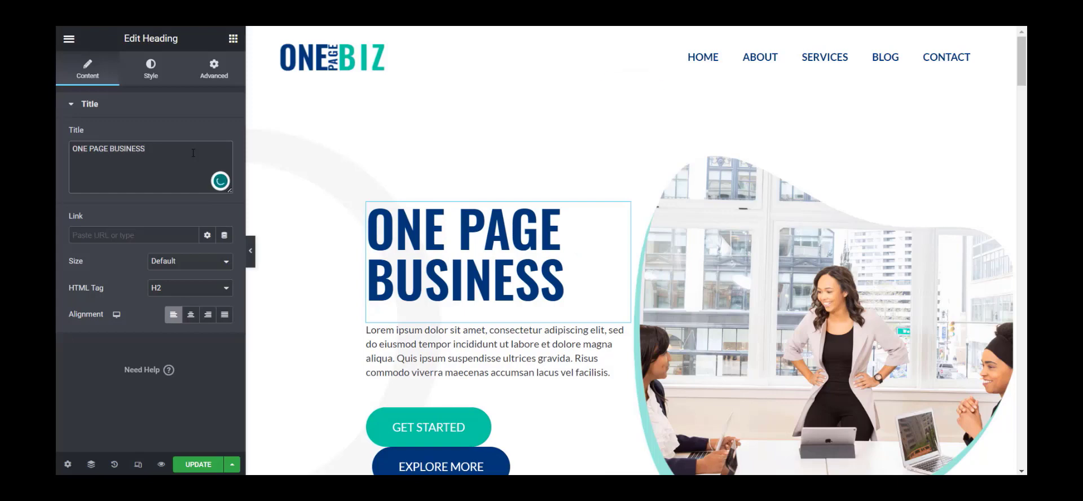
Change the text of the hero section's Get Started button to "LET'S START".
scroll(372, 251, down, 3)
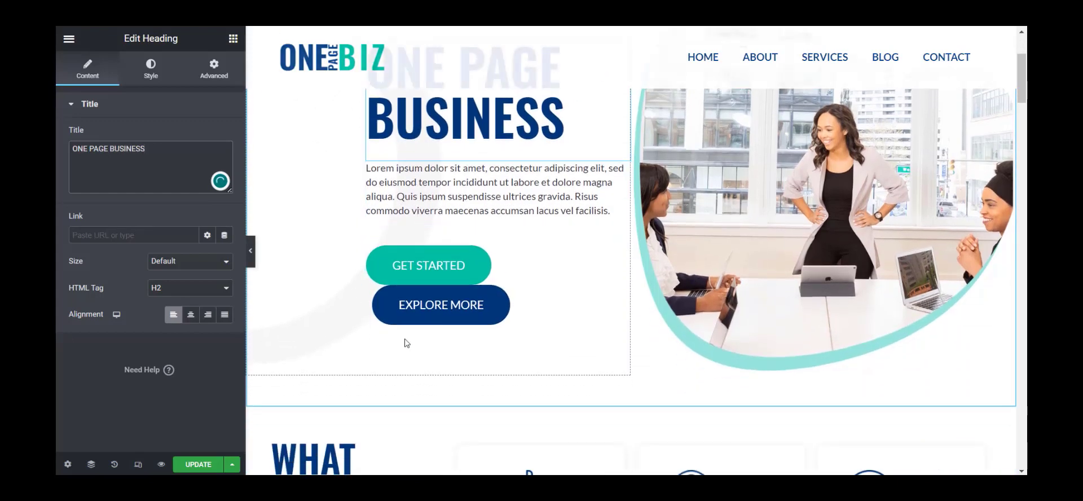
click(440, 274)
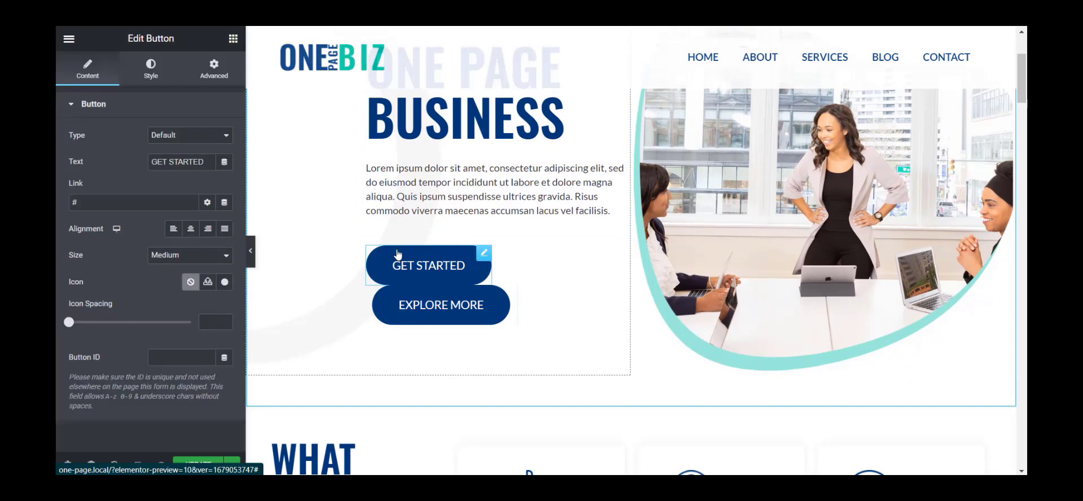
click(206, 163)
key(BackSpace)
key(BackSpace)
key(BackSpace)
key(BackSpace)
key(BackSpace)
key(BackSpace)
key(BackSpace)
key(BackSpace)
key(BackSpace)
key(BackSpace)
key(BackSpace)
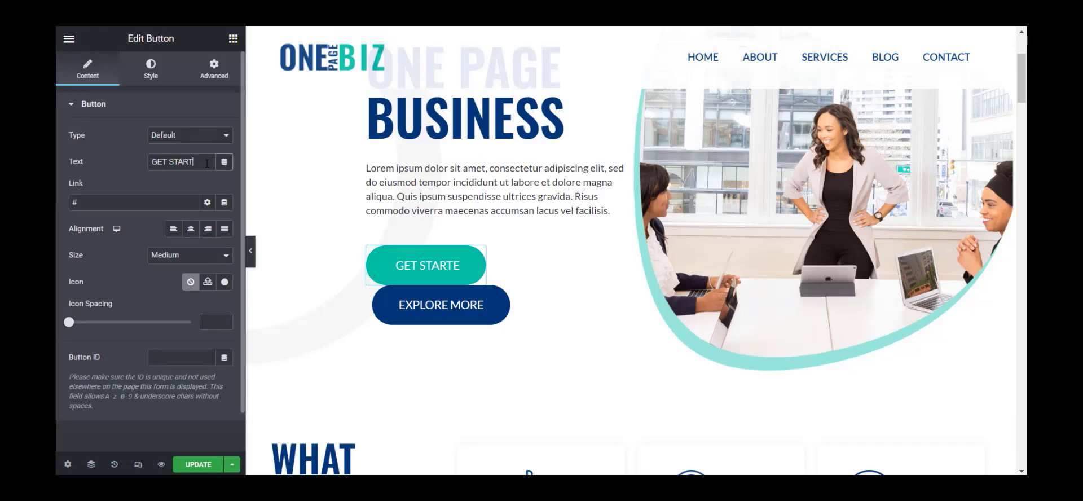
text(LETS)
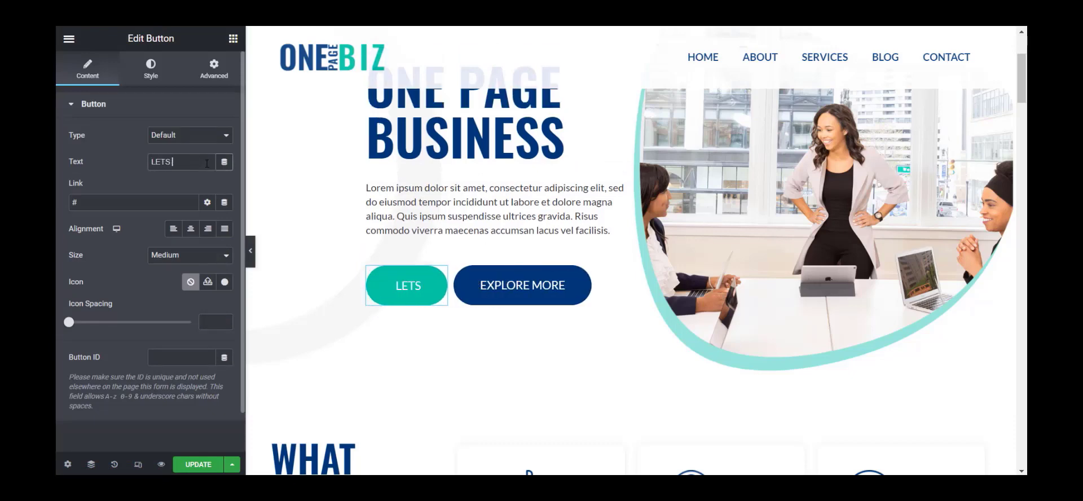
text( START)
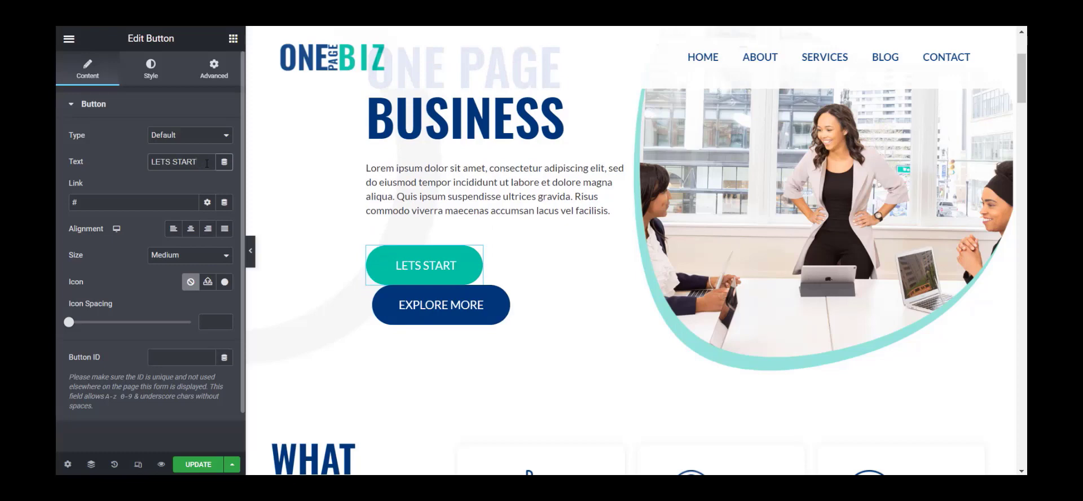
click(166, 162)
text(')
Replace the About Us image with the laptop charts photo pexels-pixabay-265087-scaled-1.jpg from the media library and update the page.
scroll(445, 354, down, 3)
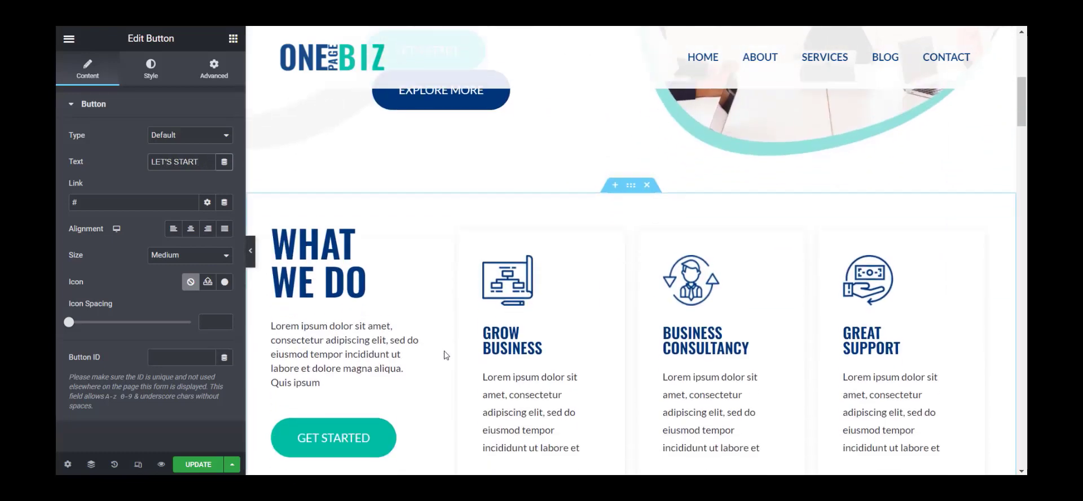
scroll(446, 355, down, 2)
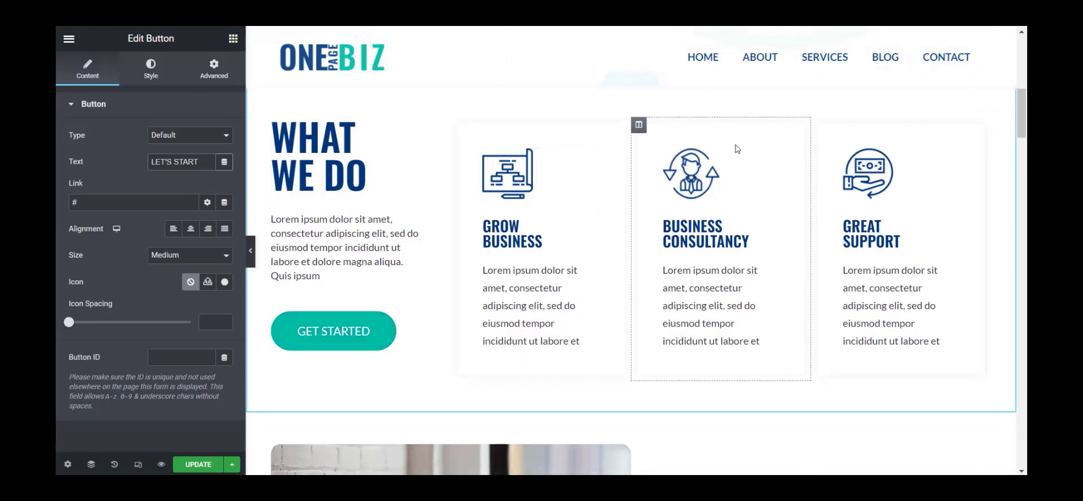
scroll(487, 368, down, 6)
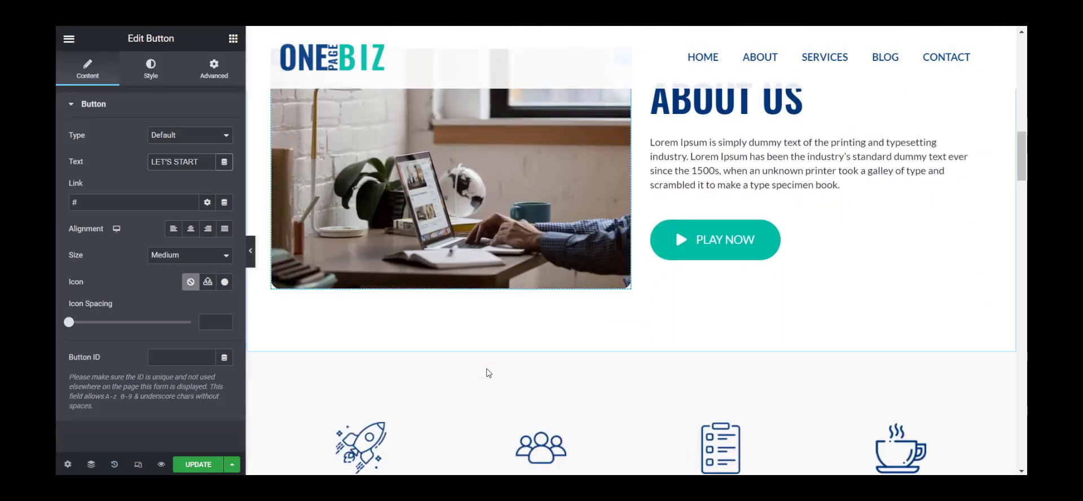
scroll(487, 370, down, 5)
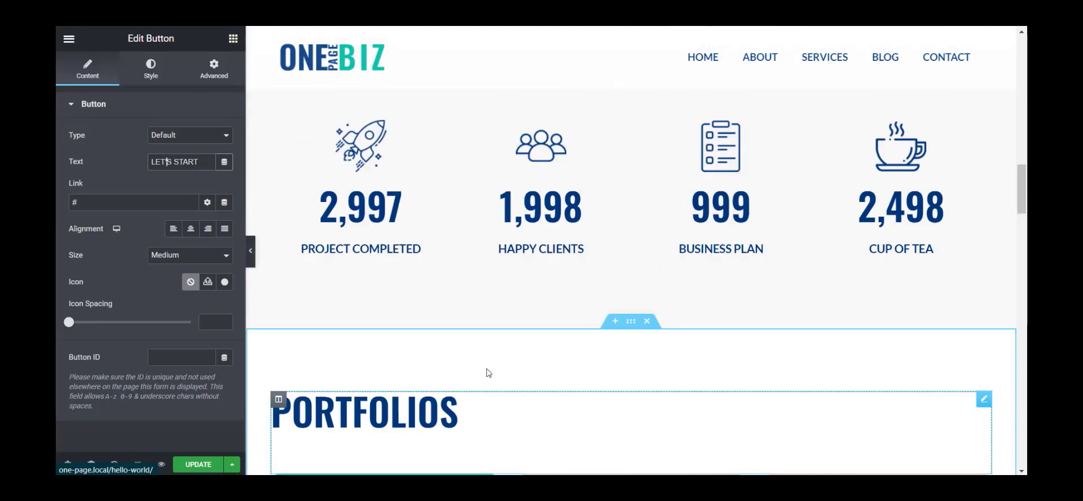
scroll(487, 372, up, 5)
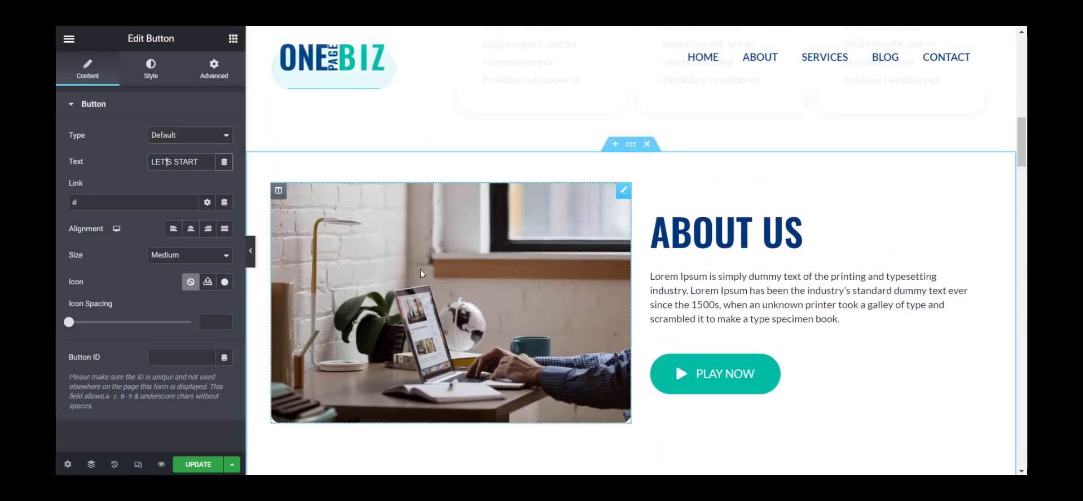
click(395, 341)
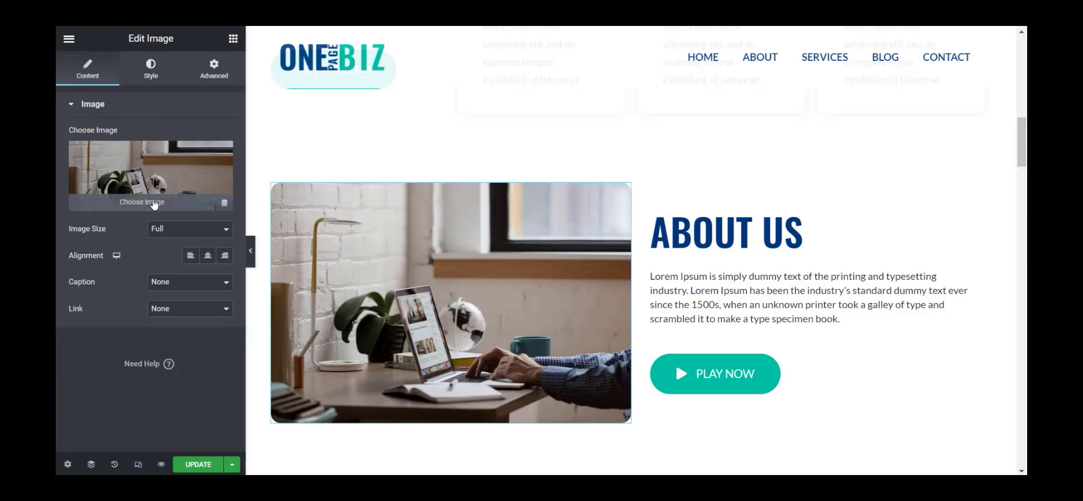
click(153, 202)
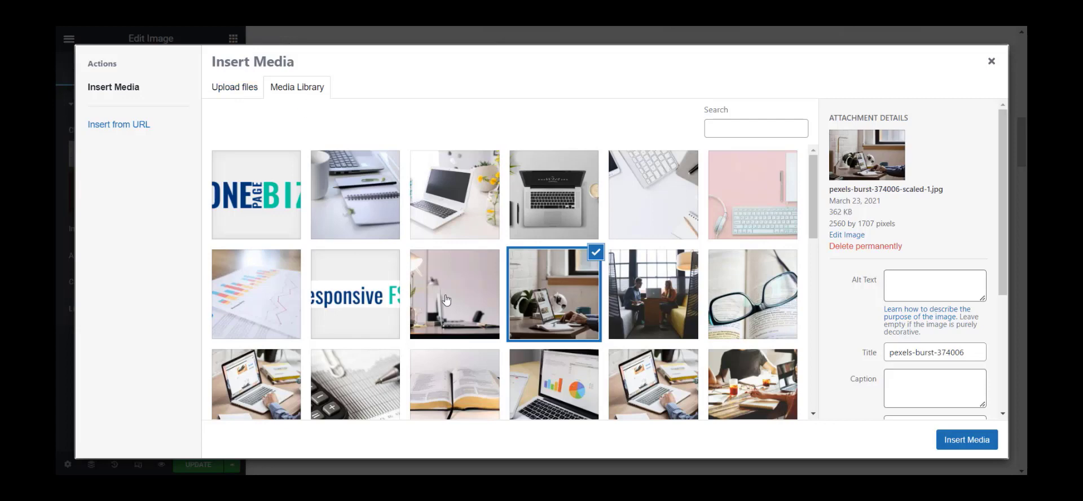
scroll(556, 333, down, 3)
scroll(556, 332, down, 2)
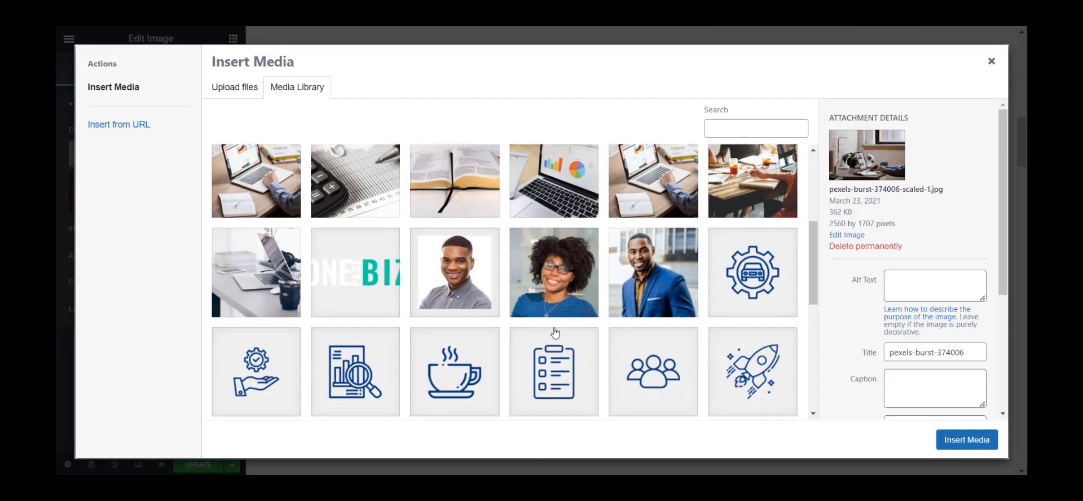
click(540, 189)
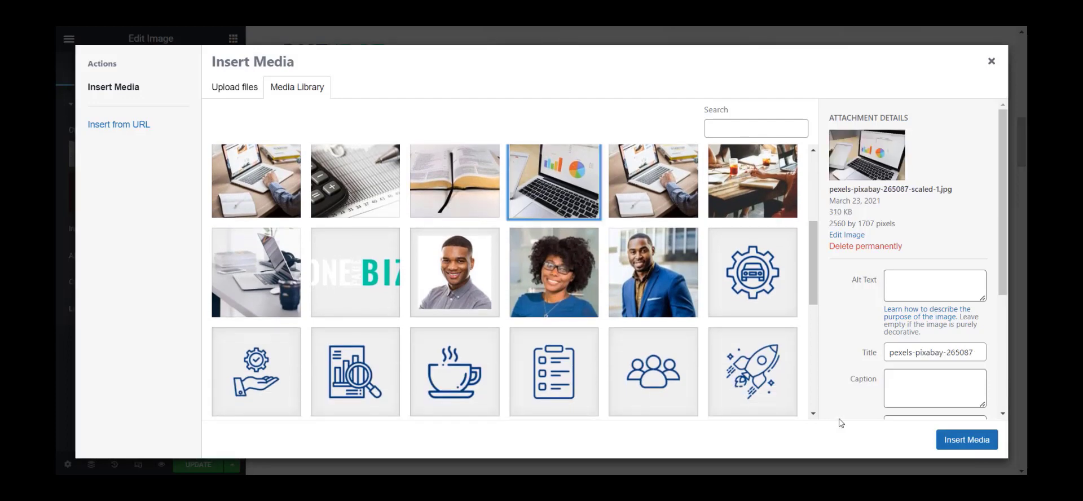
click(953, 442)
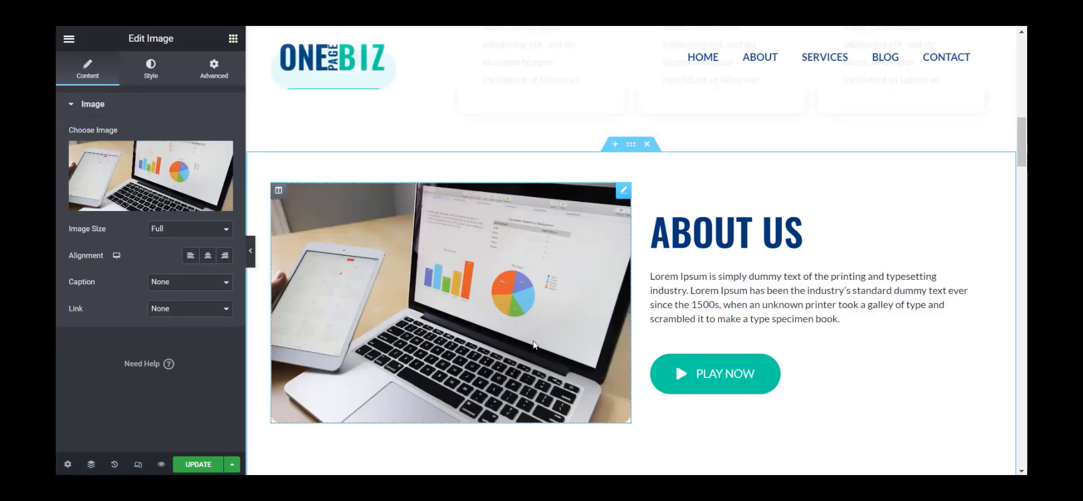
scroll(534, 344, down, 20)
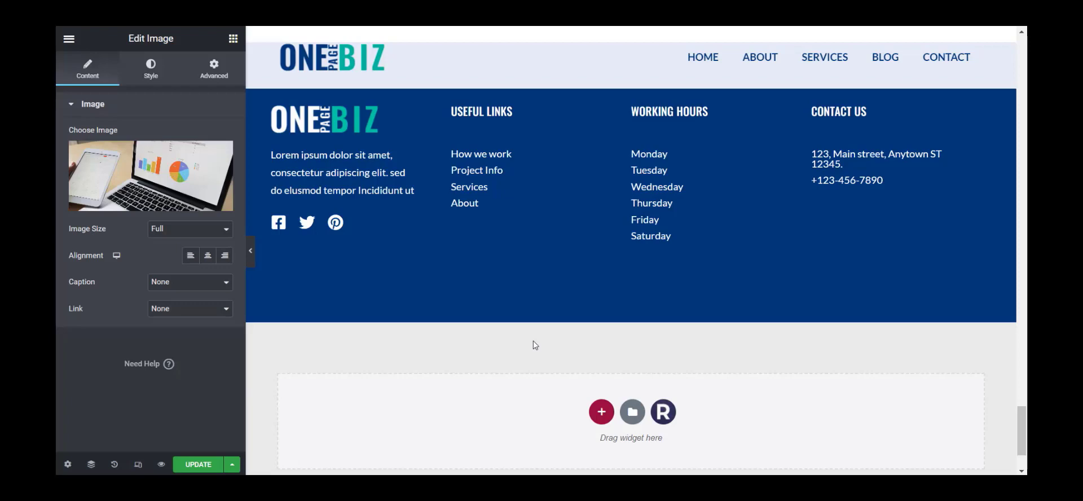
click(200, 465)
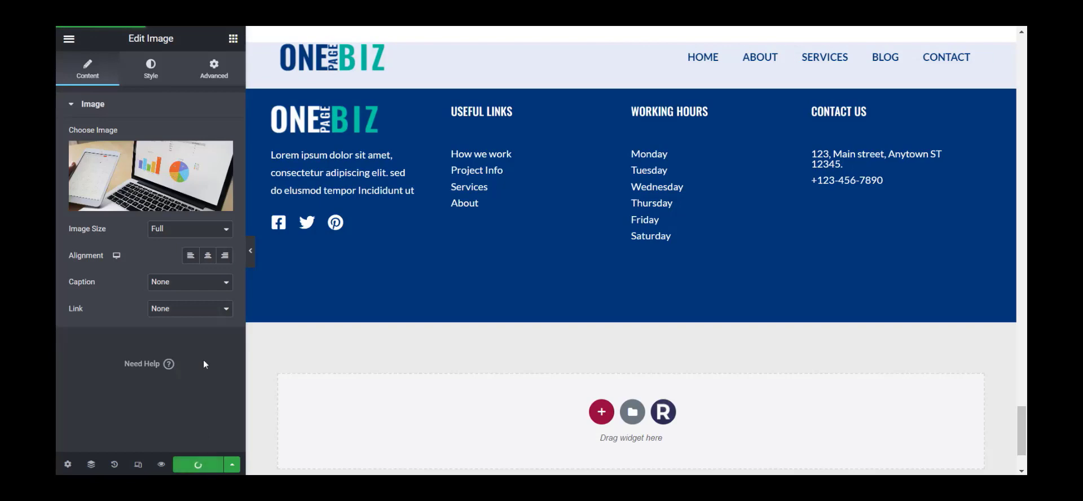